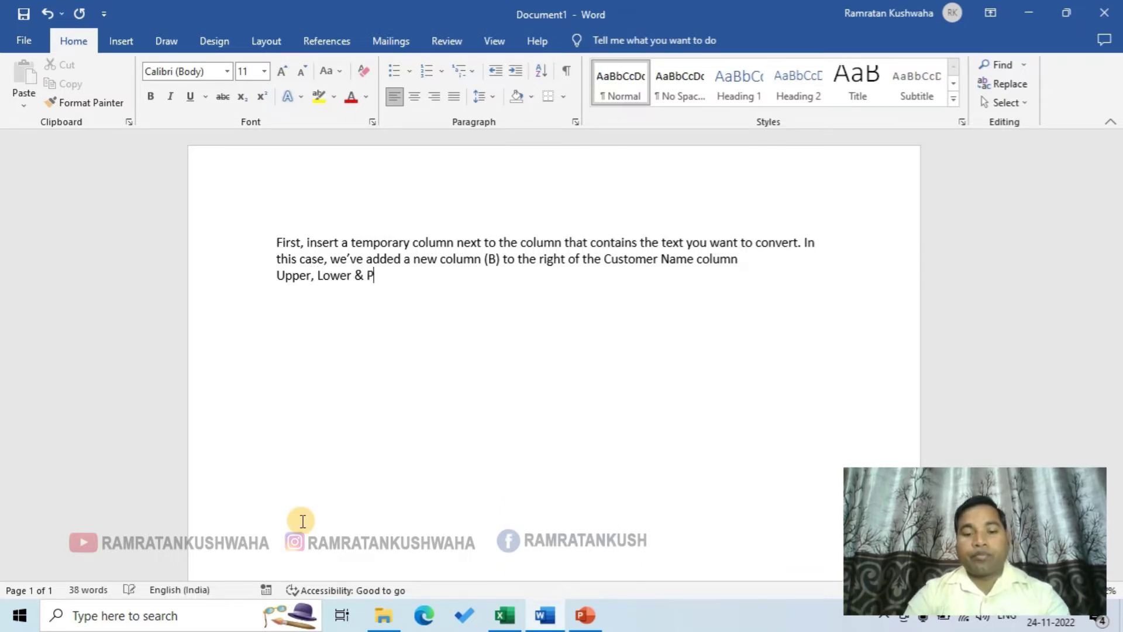
Step: Complete the line below the paragraph so it reads "Upper, Lower & Proper"
{"action": "type", "text": "& Propwer"}
{"action": "key", "text": "BackSpace"}
{"action": "key", "text": "BackSpace"}
{"action": "key", "text": "BackSpace"}
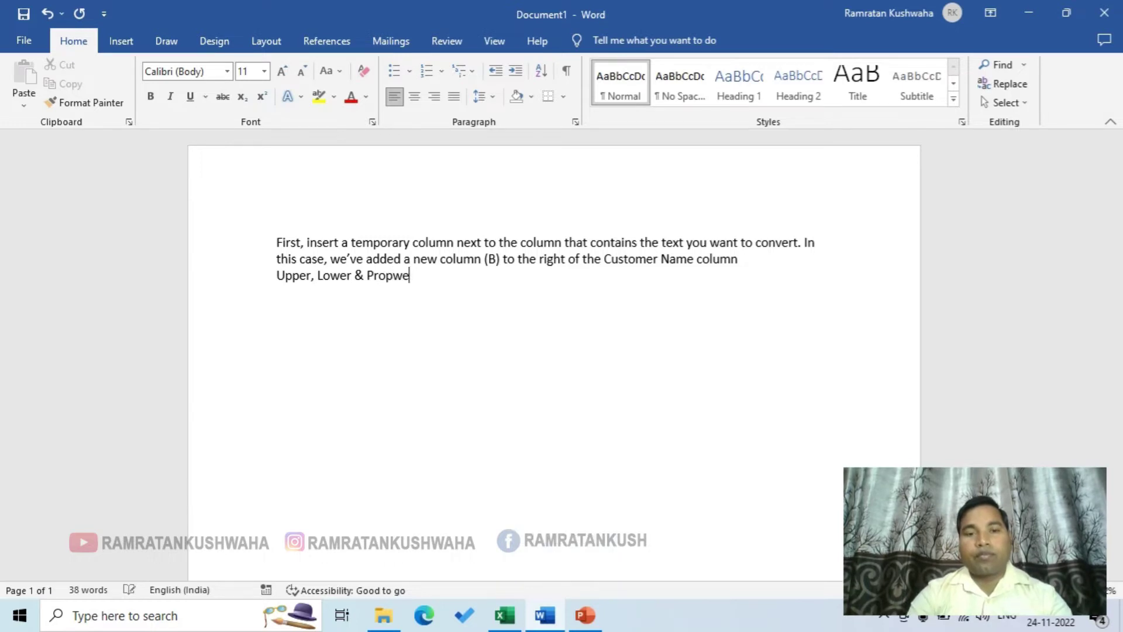
{"action": "type", "text": "er"}
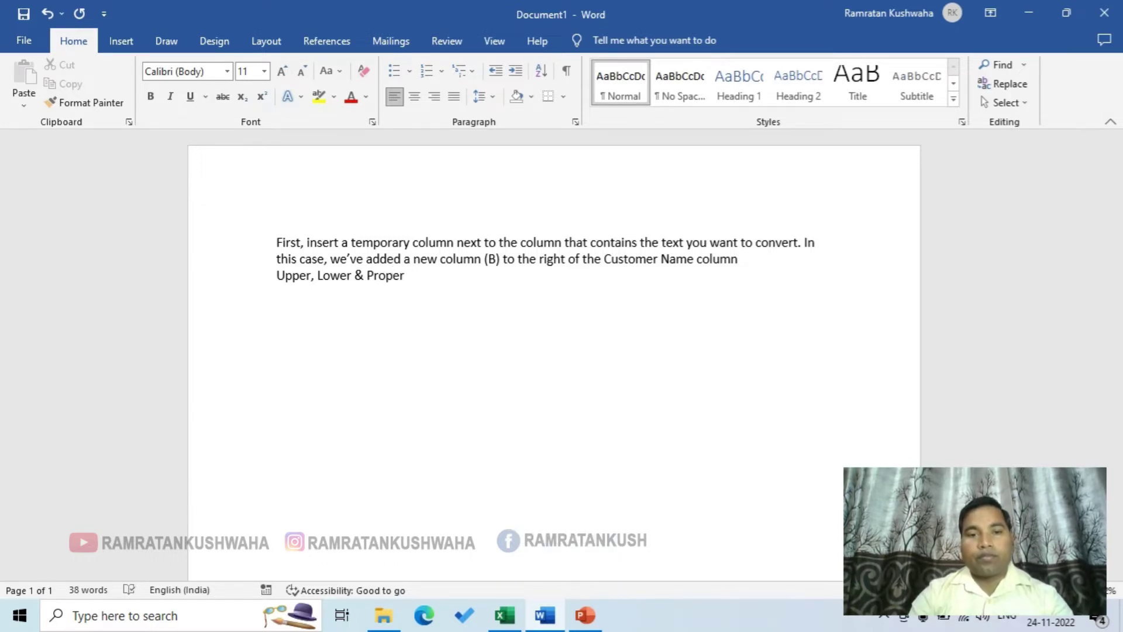
Step: Delete the "Upper, Lower & Proper" line below the paragraph
{"action": "key", "text": "Up"}
{"action": "key", "text": "Up"}
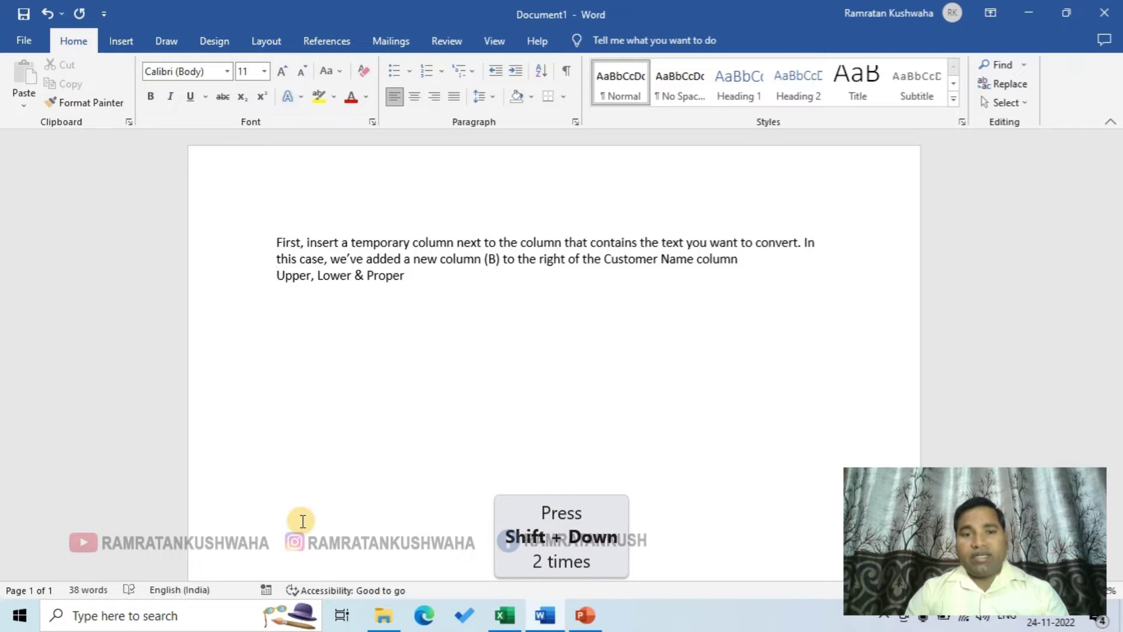
{"action": "key", "text": "shift+Down"}
{"action": "key", "text": "shift+Down"}
{"action": "key", "text": "Delete"}
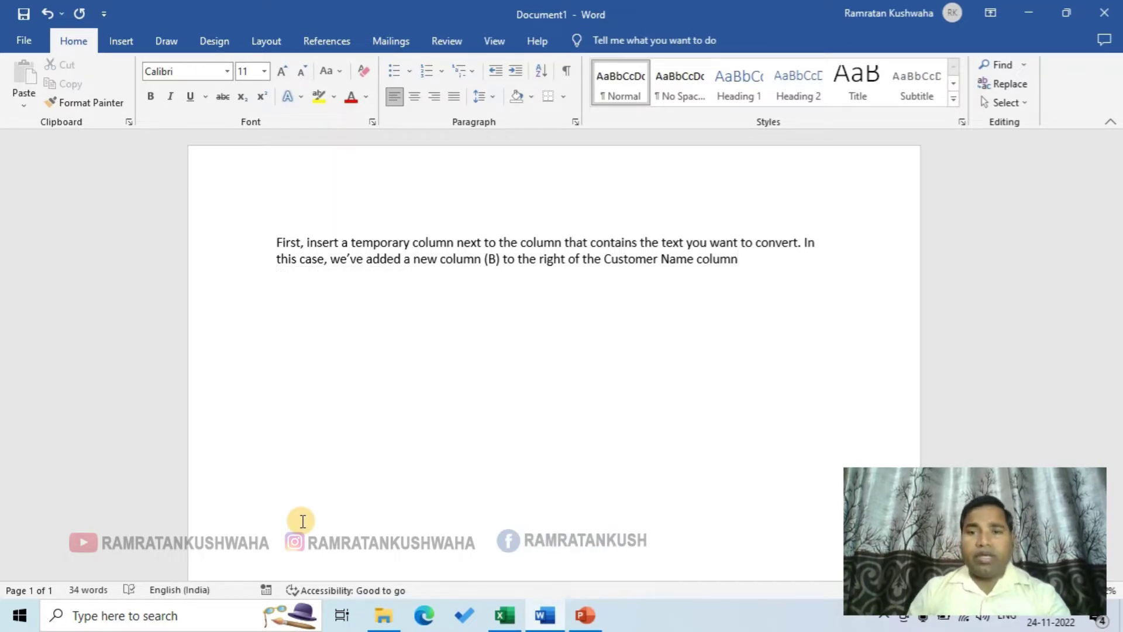
Step: Change the case of the whole paragraph to UPPERCASE
{"action": "left_click", "coordinate": [302, 520]}
{"action": "left_click_drag", "start_coordinate": [346, 321], "coordinate": [606, 277]}
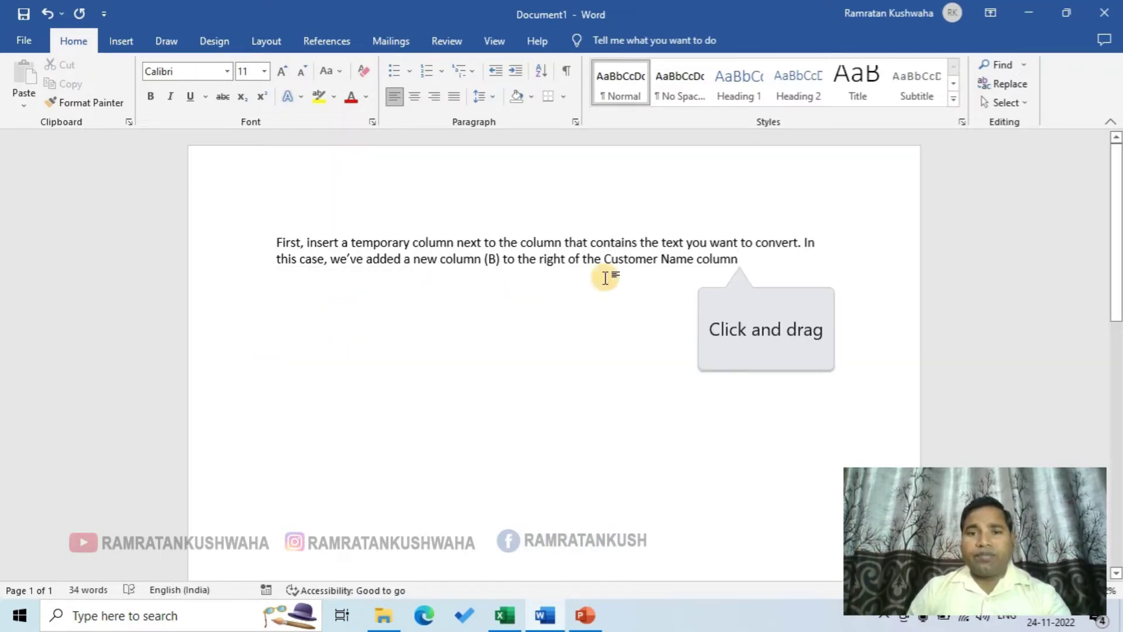
{"action": "left_click_drag", "start_coordinate": [738, 259], "coordinate": [277, 238]}
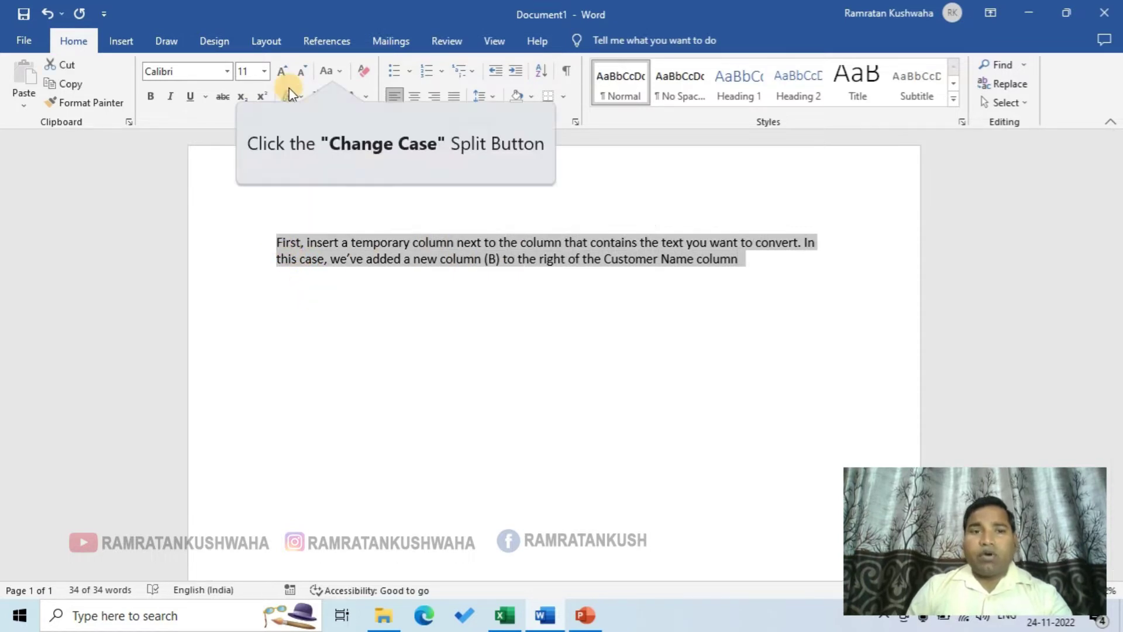
{"action": "left_click", "coordinate": [339, 73]}
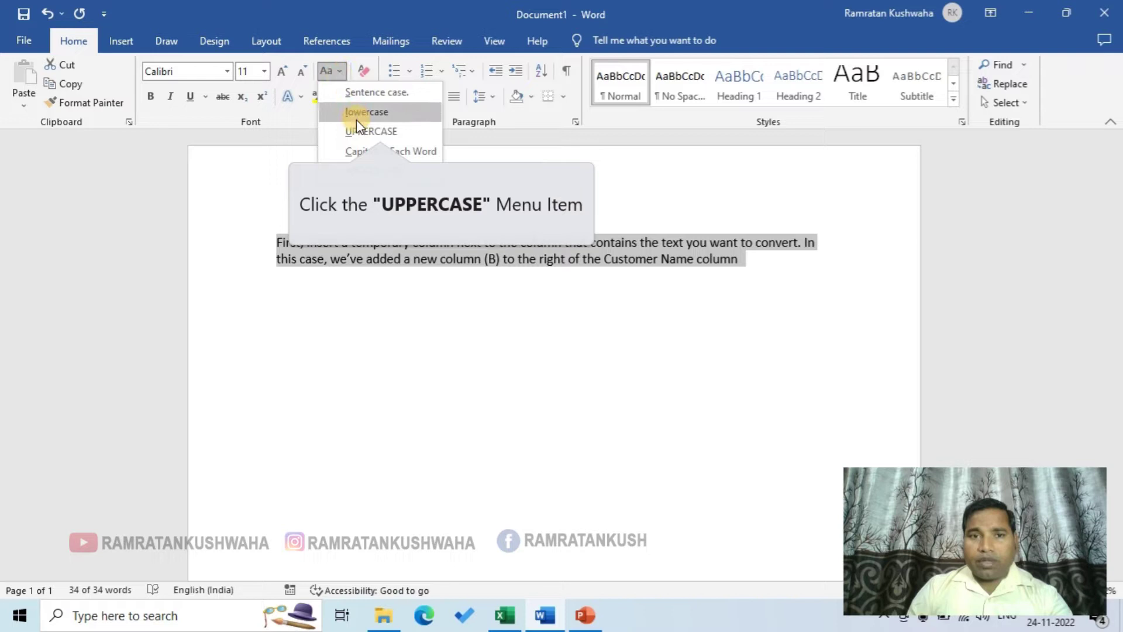
{"action": "left_click", "coordinate": [369, 131]}
{"action": "left_click", "coordinate": [585, 307]}
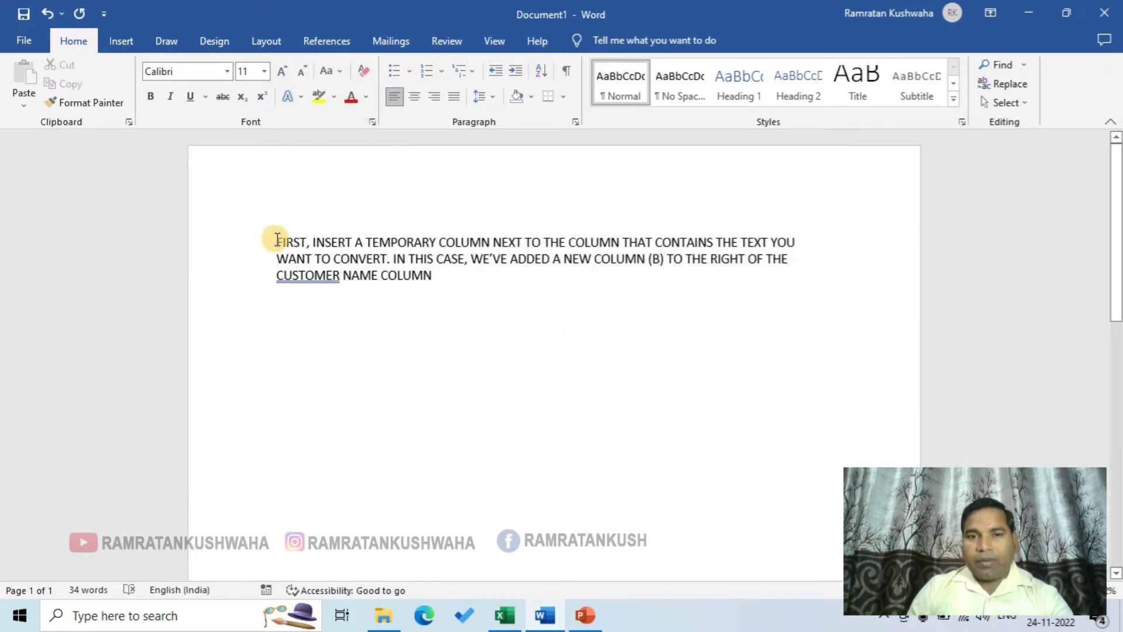
Step: Select the entire uppercase paragraph in the document
{"action": "left_click", "coordinate": [456, 281]}
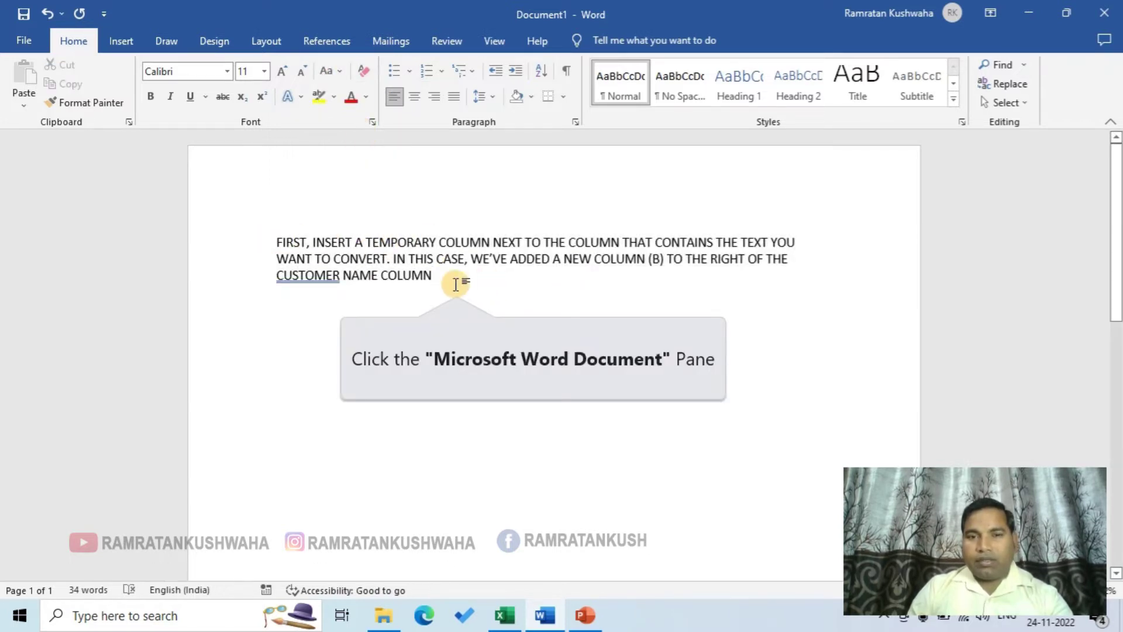
{"action": "left_click", "coordinate": [326, 71]}
{"action": "left_click", "coordinate": [482, 284]}
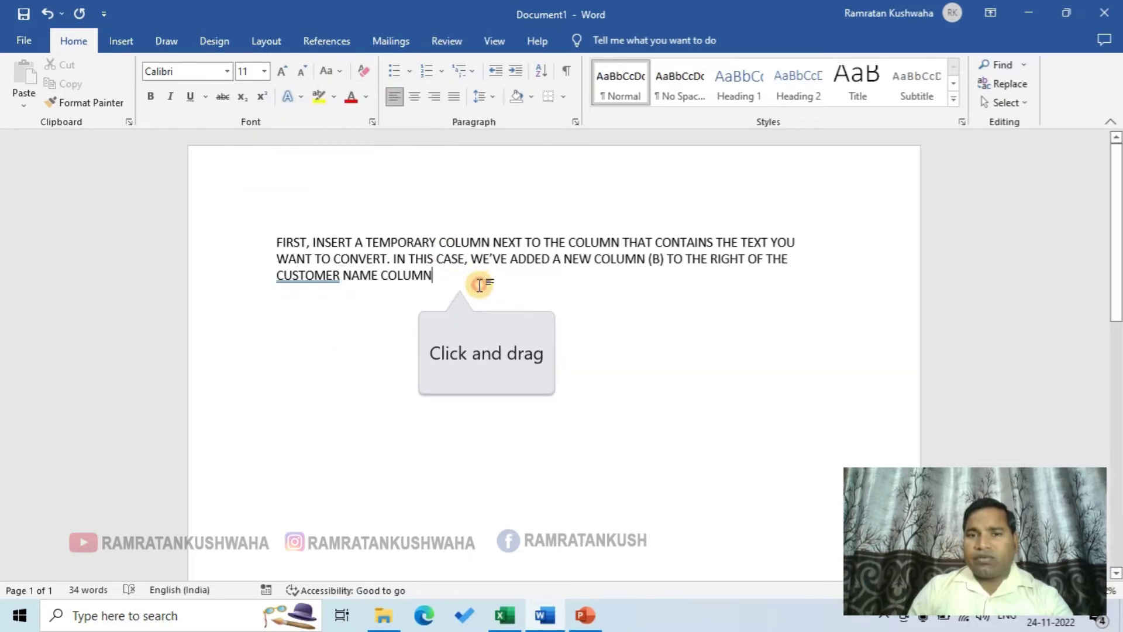
{"action": "left_click_drag", "start_coordinate": [439, 276], "coordinate": [263, 243]}
Step: Switch to PowerPoint and change all the title text on slide 1 to UPPERCASE
{"action": "left_click", "coordinate": [598, 622]}
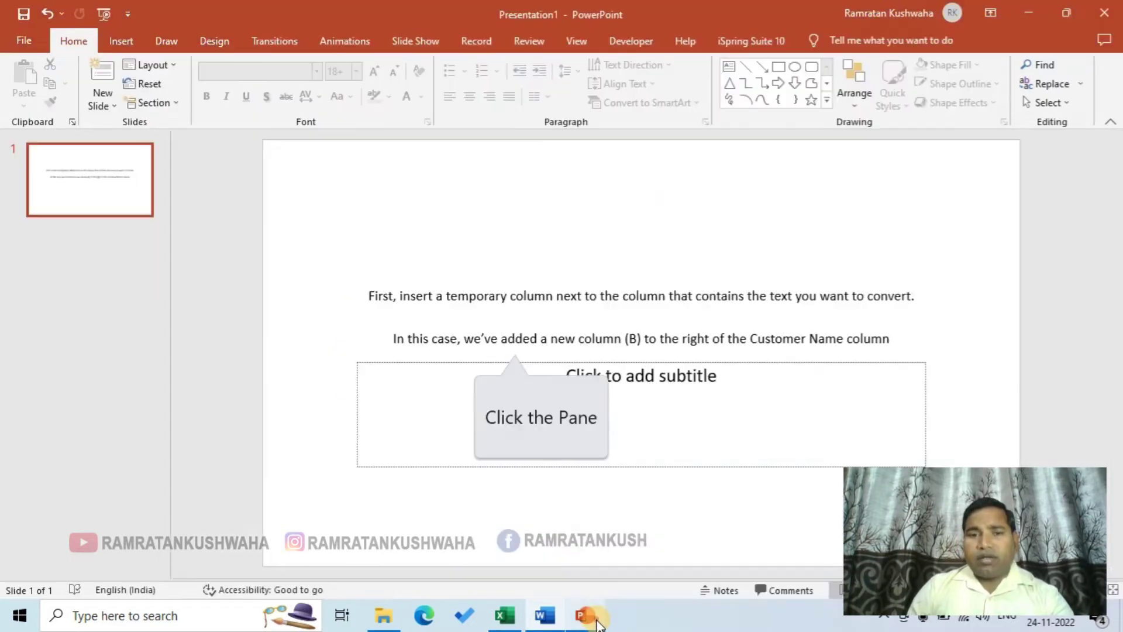
{"action": "left_click", "coordinate": [513, 339]}
{"action": "left_click_drag", "start_coordinate": [889, 337], "coordinate": [362, 286]}
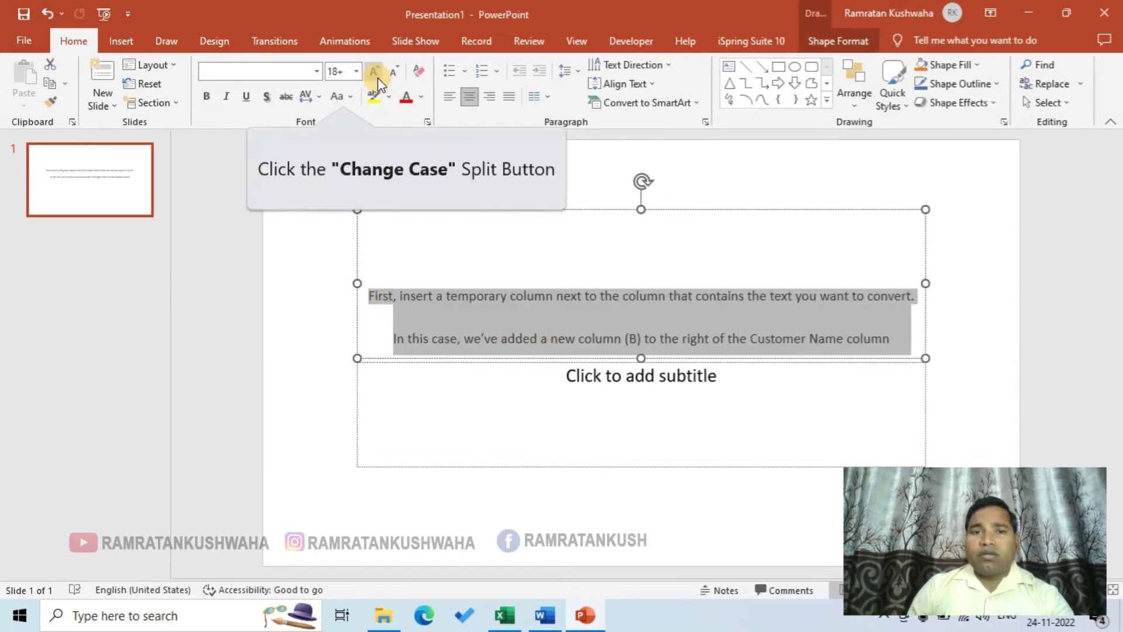
{"action": "left_click", "coordinate": [343, 97]}
{"action": "left_click", "coordinate": [398, 157]}
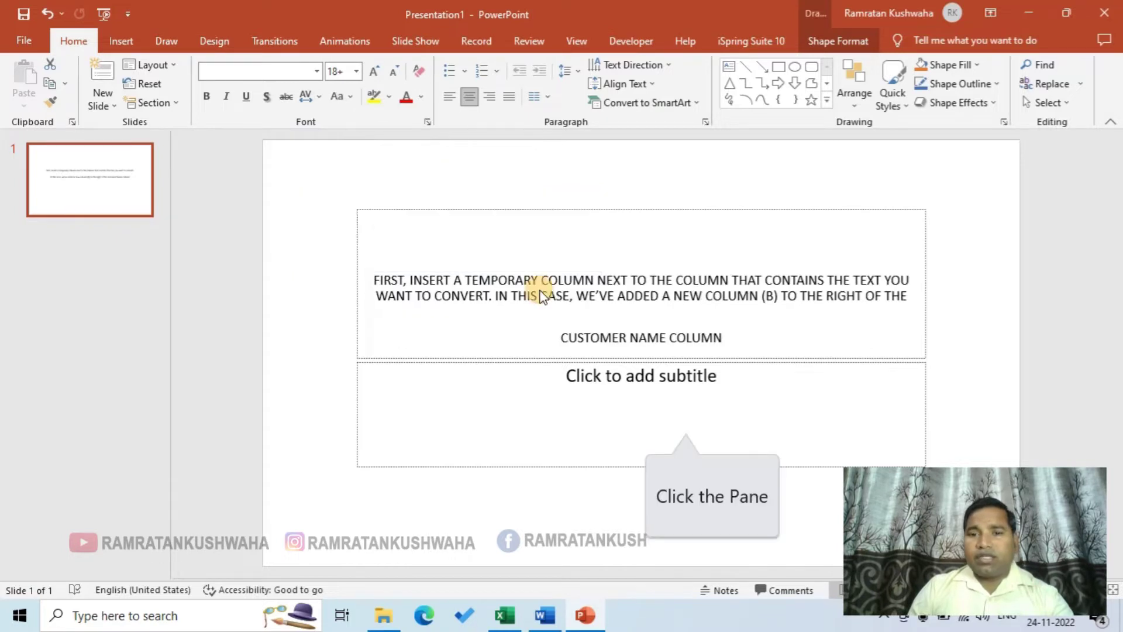
{"action": "left_click", "coordinate": [686, 421]}
Step: Change all the title text on the slide to lowercase
{"action": "left_click", "coordinate": [739, 335]}
{"action": "left_click_drag", "start_coordinate": [739, 335], "coordinate": [369, 282]}
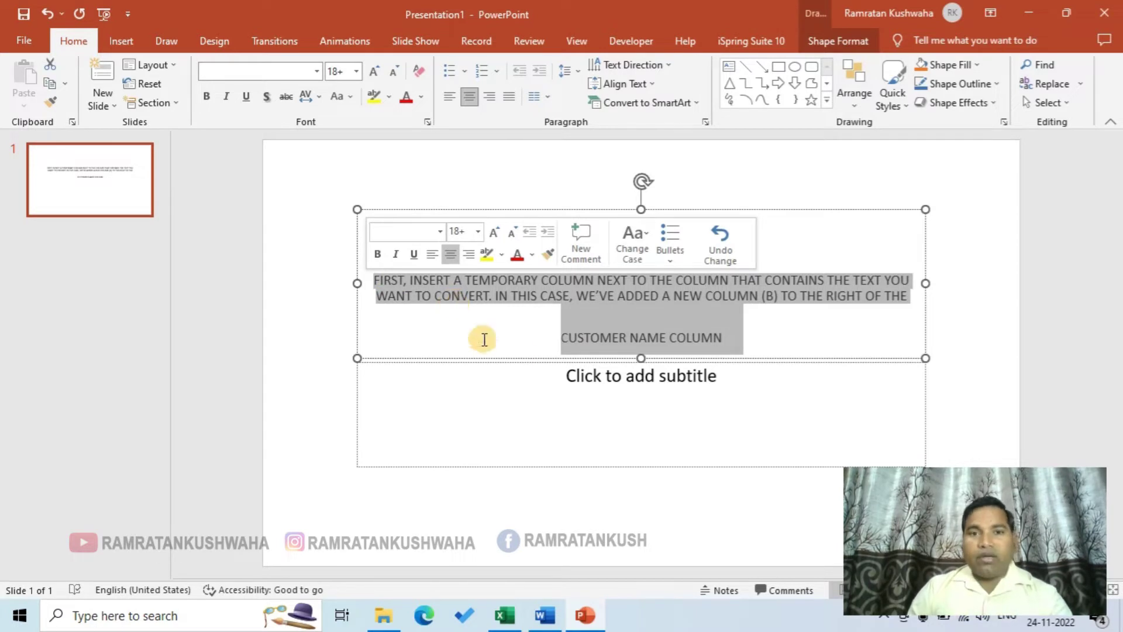
{"action": "left_click", "coordinate": [339, 98]}
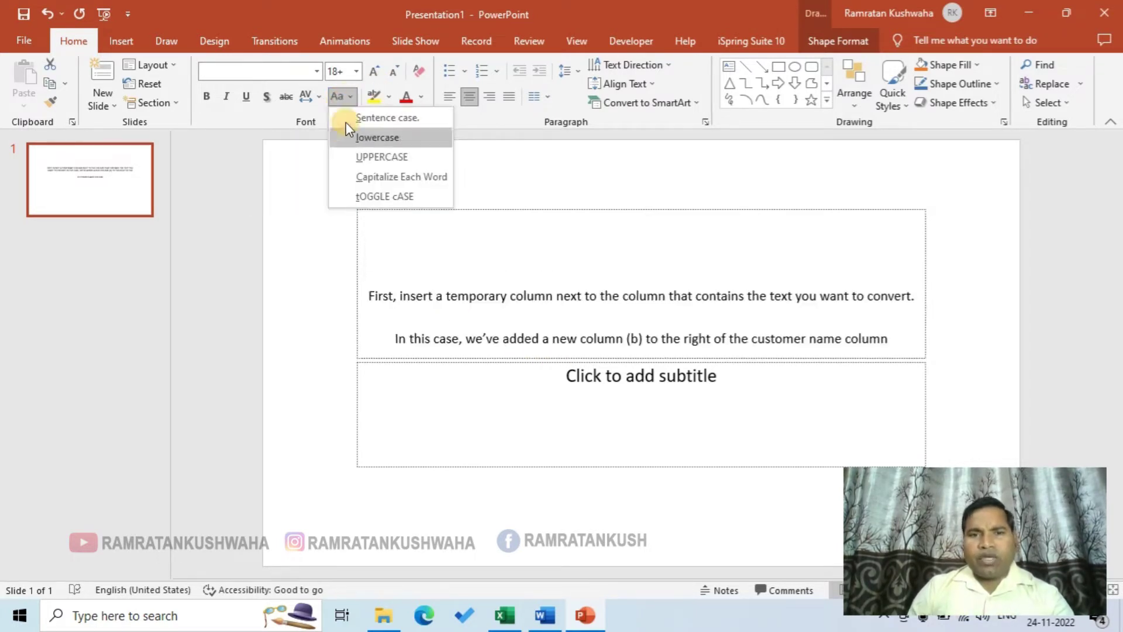
{"action": "left_click", "coordinate": [377, 137]}
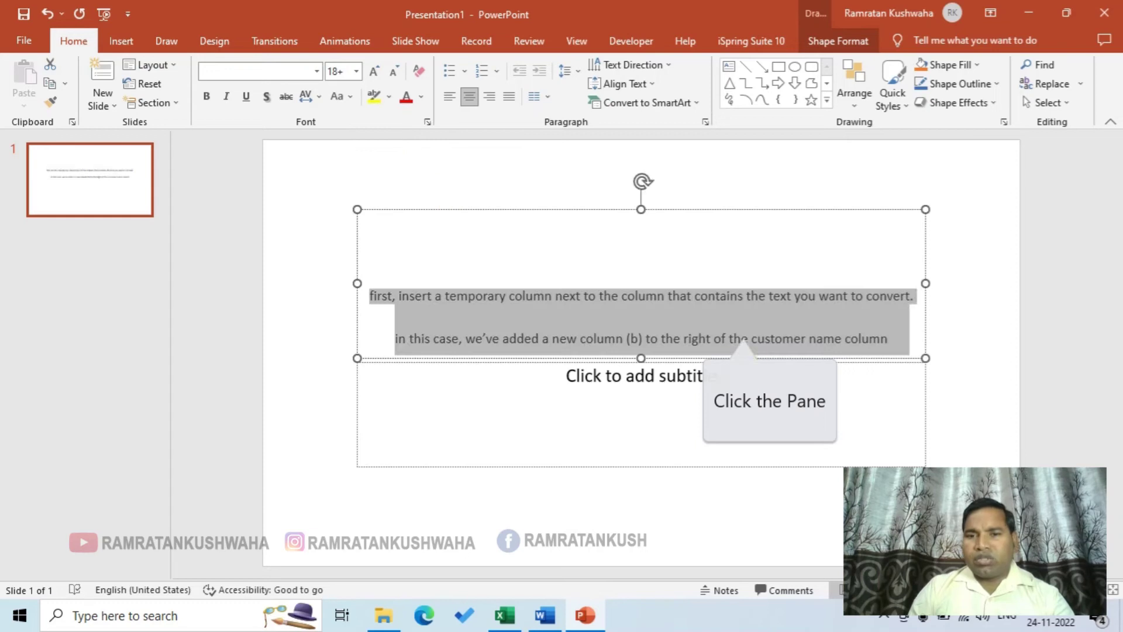
{"action": "left_click", "coordinate": [740, 328]}
Step: Switch back to Word and change the selected paragraph to lowercase
{"action": "key", "text": "alt+Tab"}
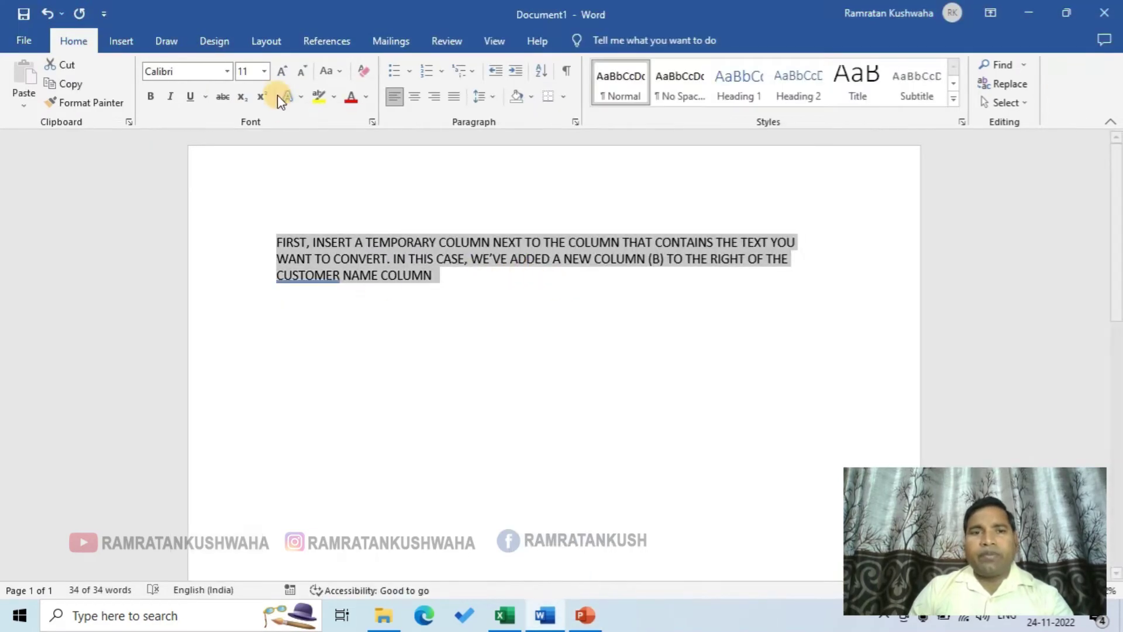
{"action": "left_click", "coordinate": [327, 70]}
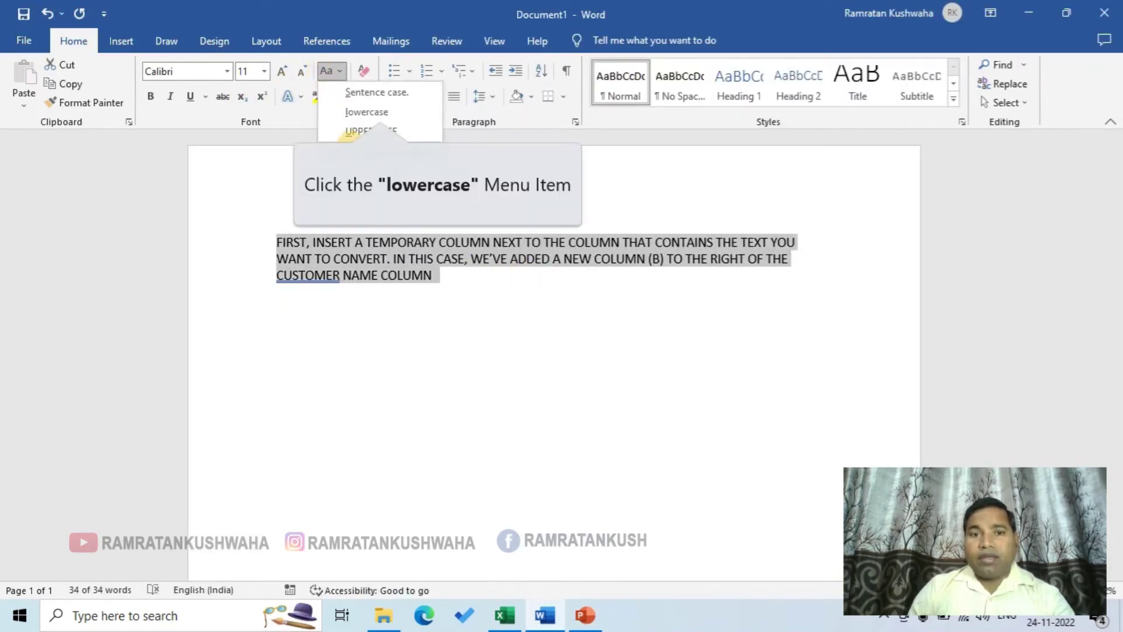
{"action": "left_click", "coordinate": [367, 111]}
{"action": "left_click", "coordinate": [693, 312]}
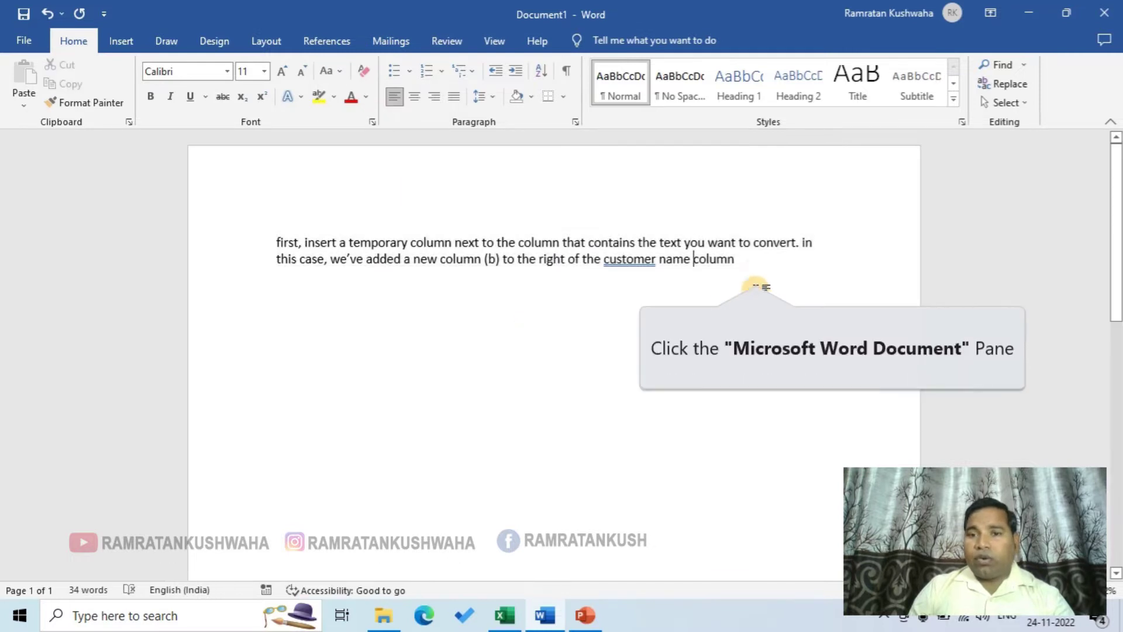
Step: Apply the Capitalize Each Word case to the whole paragraph in the document
{"action": "left_click_drag", "start_coordinate": [738, 259], "coordinate": [276, 242]}
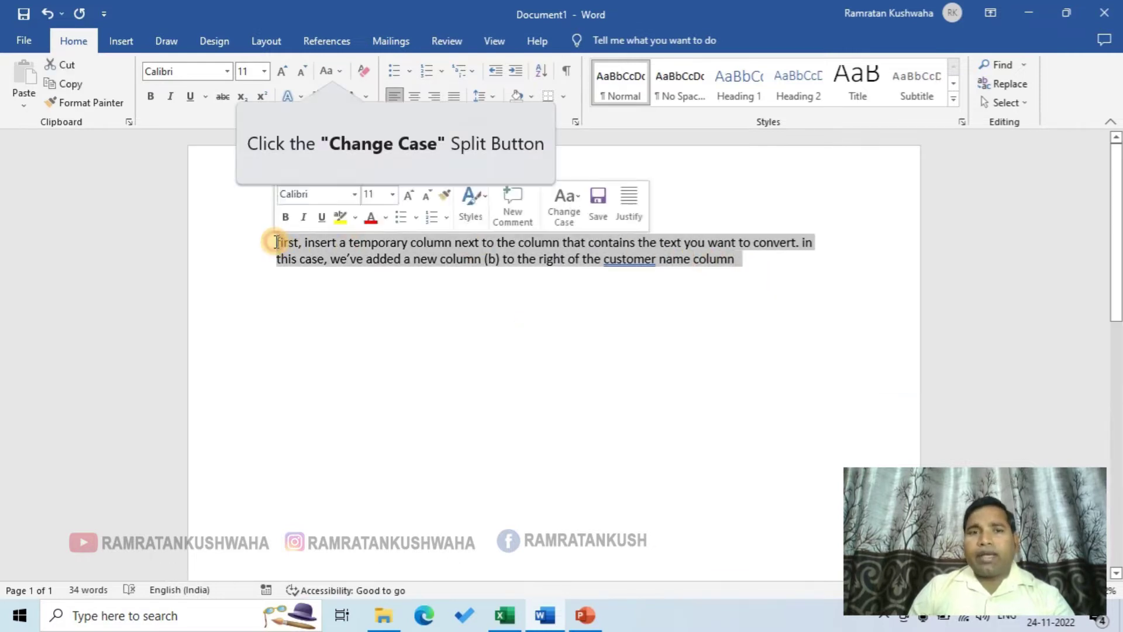
{"action": "left_click", "coordinate": [325, 72]}
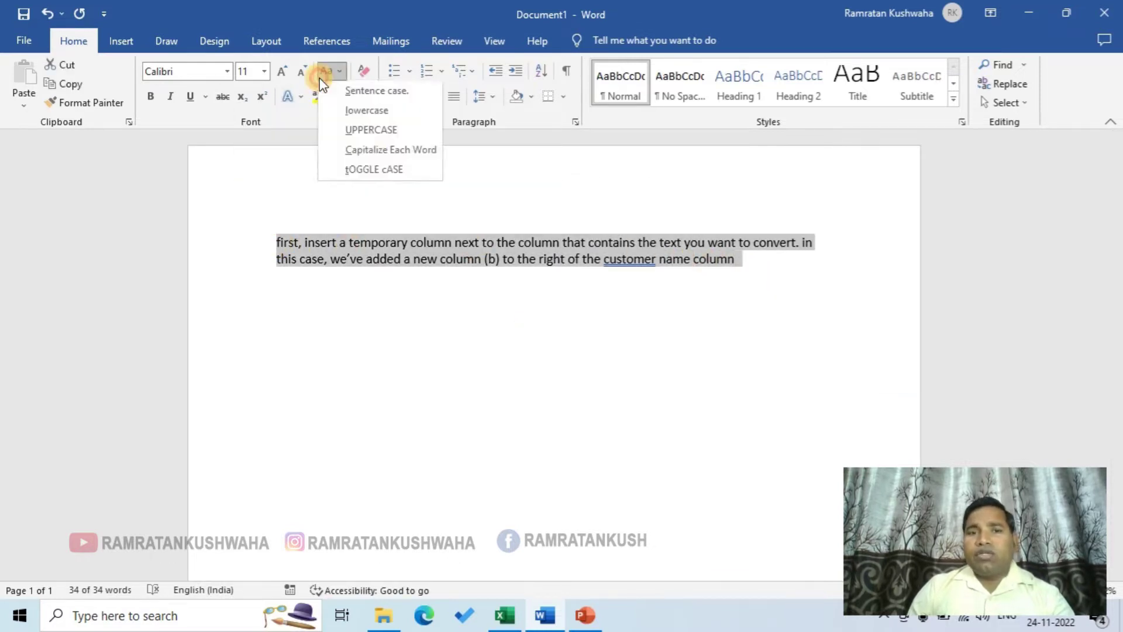
{"action": "left_click", "coordinate": [400, 153]}
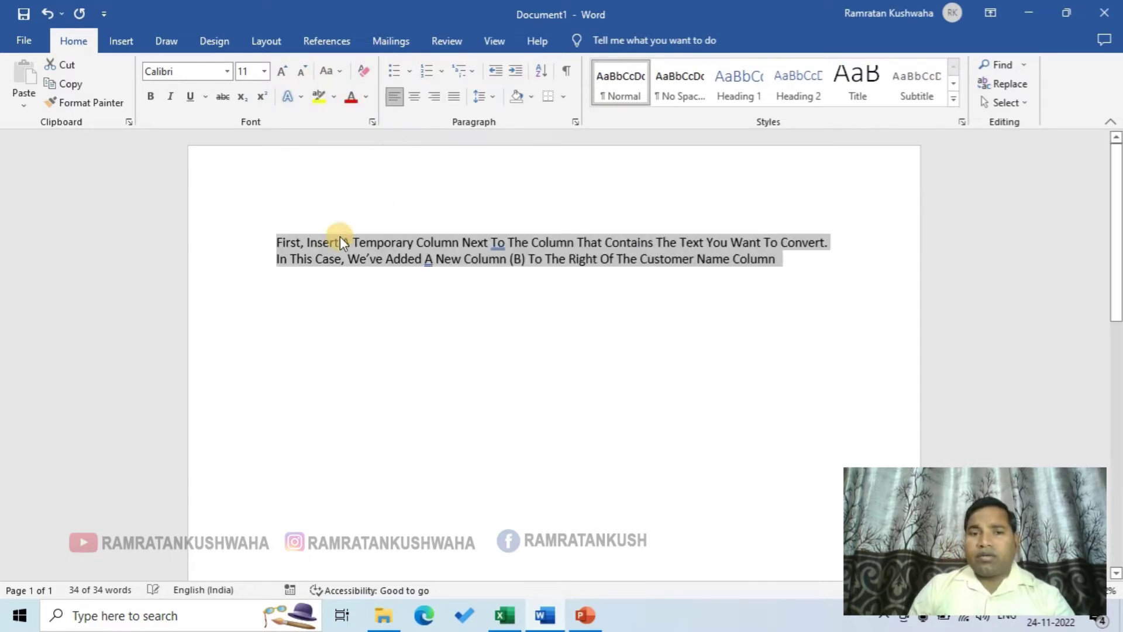
{"action": "left_click", "coordinate": [290, 246]}
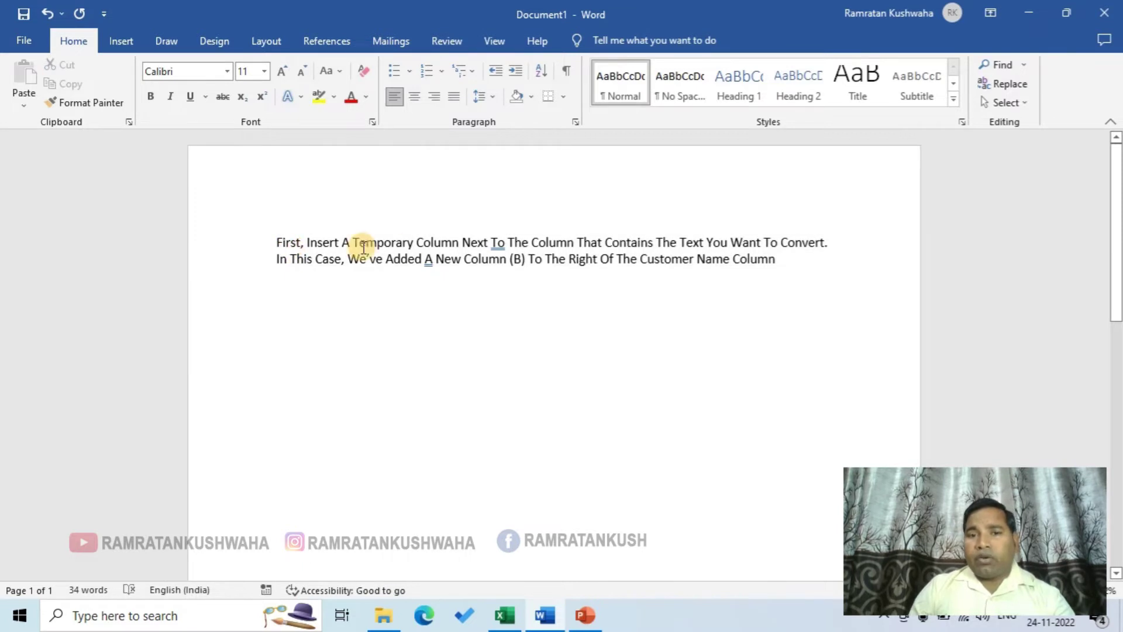
{"action": "left_click", "coordinate": [731, 245]}
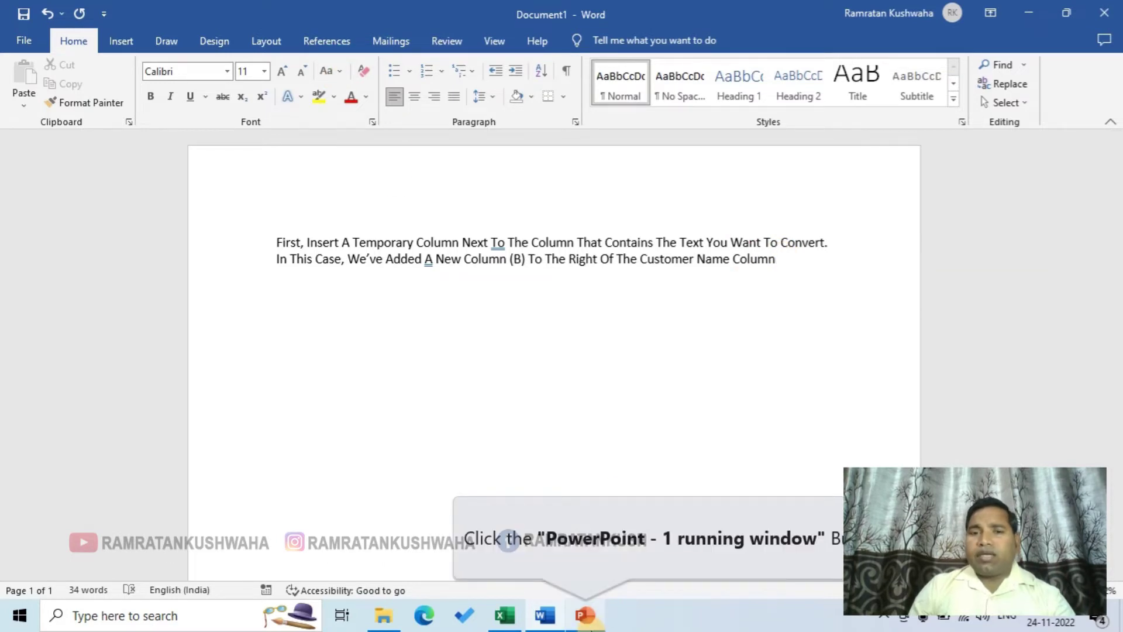
Step: Switch to PowerPoint and apply Capitalize Each Word to all the title text on slide 1
{"action": "left_click", "coordinate": [585, 615]}
{"action": "left_click_drag", "start_coordinate": [890, 336], "coordinate": [284, 284]}
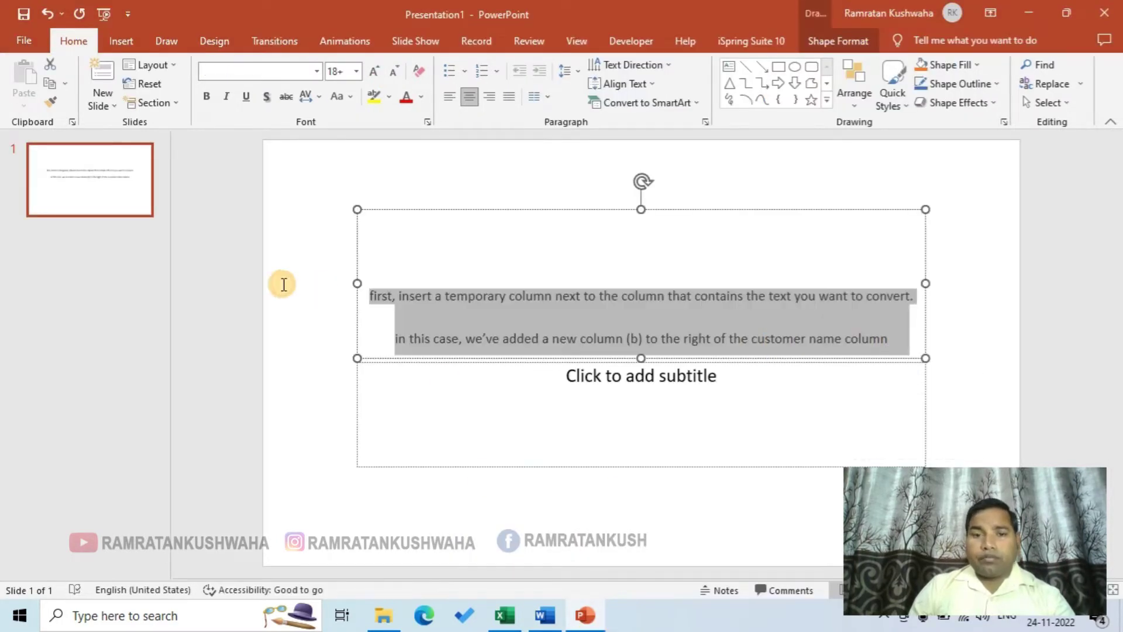
{"action": "left_click", "coordinate": [346, 97]}
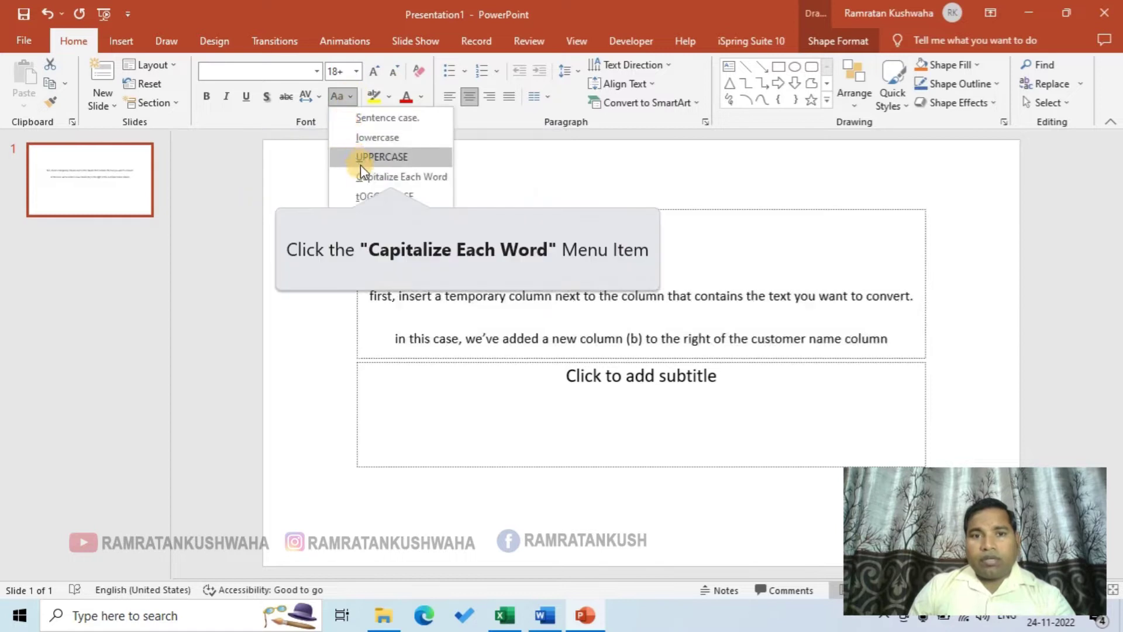
{"action": "left_click", "coordinate": [374, 176]}
{"action": "left_click", "coordinate": [810, 421]}
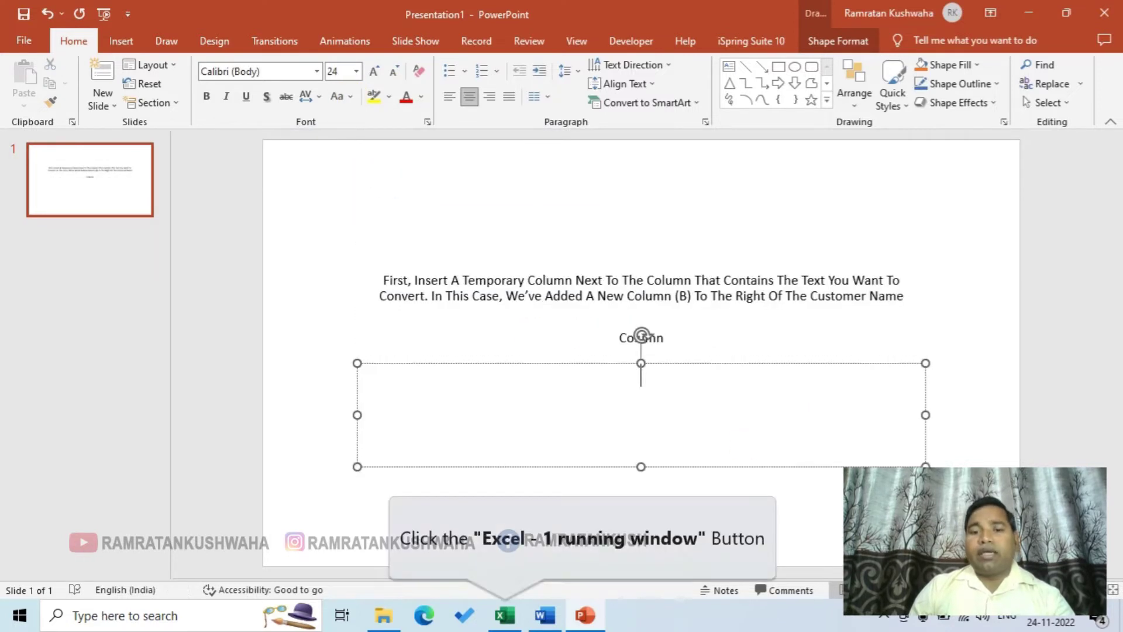
Step: Switch to the Excel workbook "Upper, Lower & Proper" and examine the sample texts in column C and the neighbouring cell D3
{"action": "left_click", "coordinate": [504, 615]}
{"action": "left_click", "coordinate": [288, 388]}
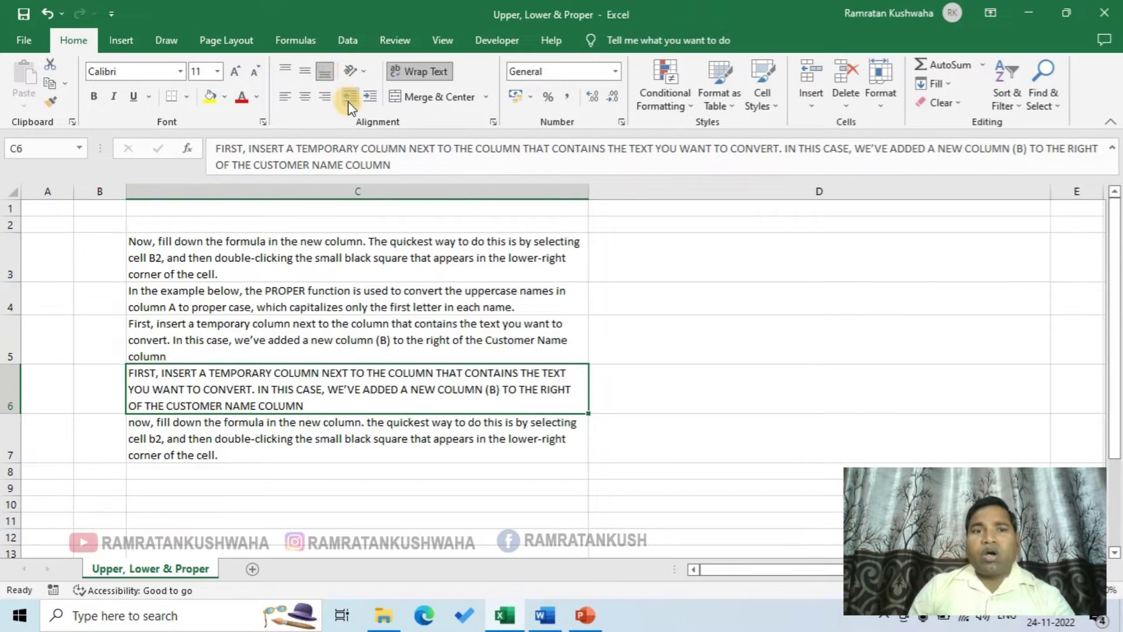
{"action": "left_click", "coordinate": [468, 350]}
{"action": "left_click", "coordinate": [394, 279]}
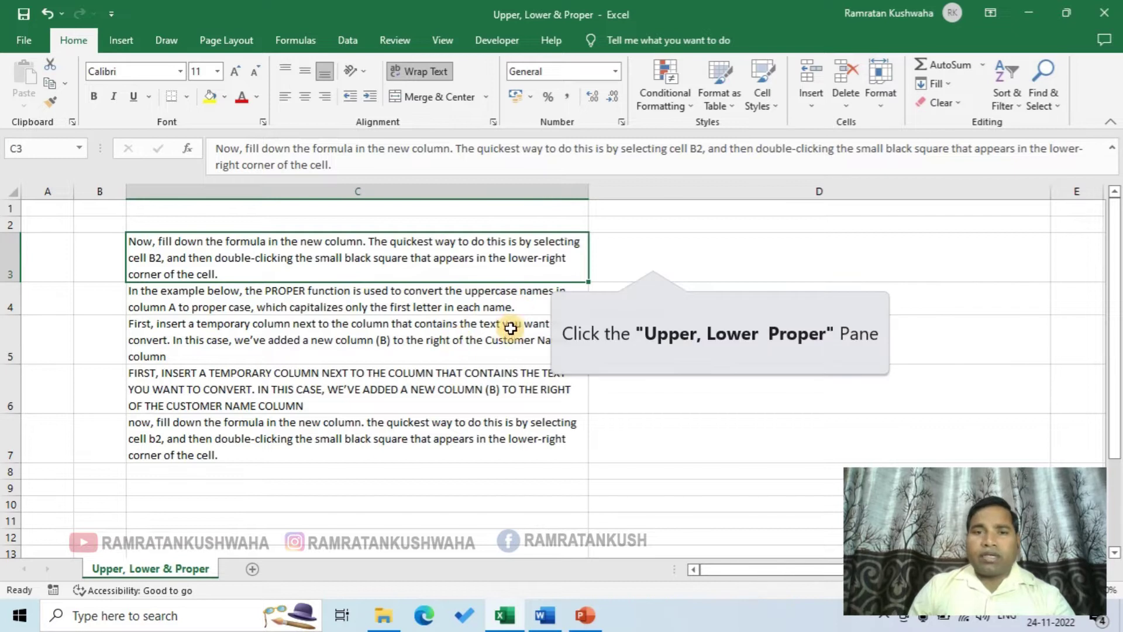
{"action": "left_click", "coordinate": [653, 258]}
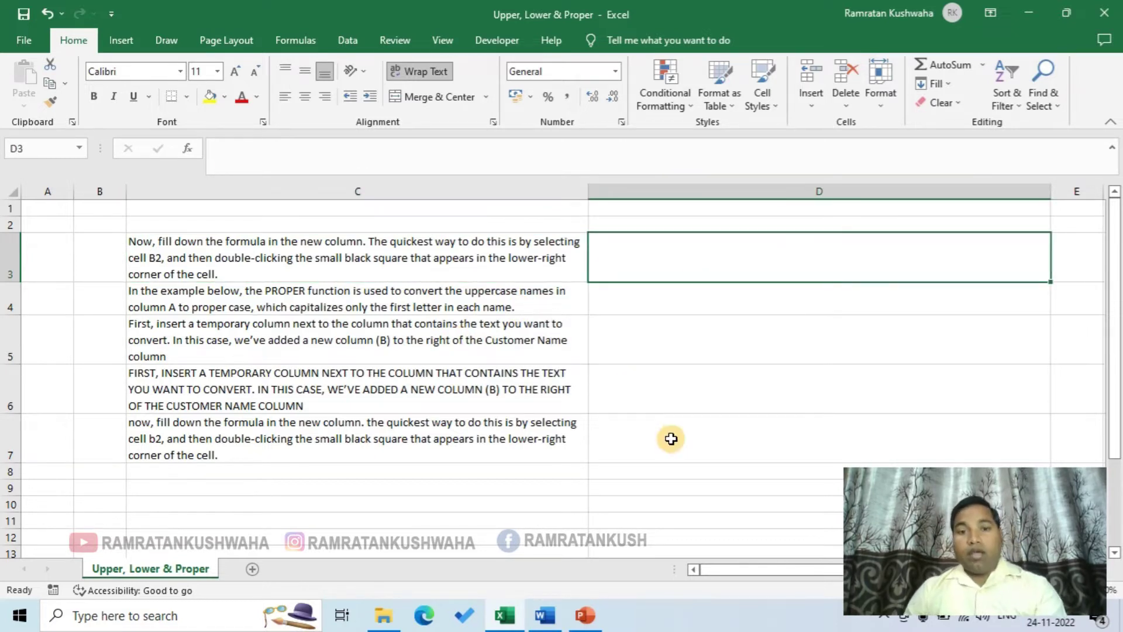
{"action": "left_click", "coordinate": [218, 259]}
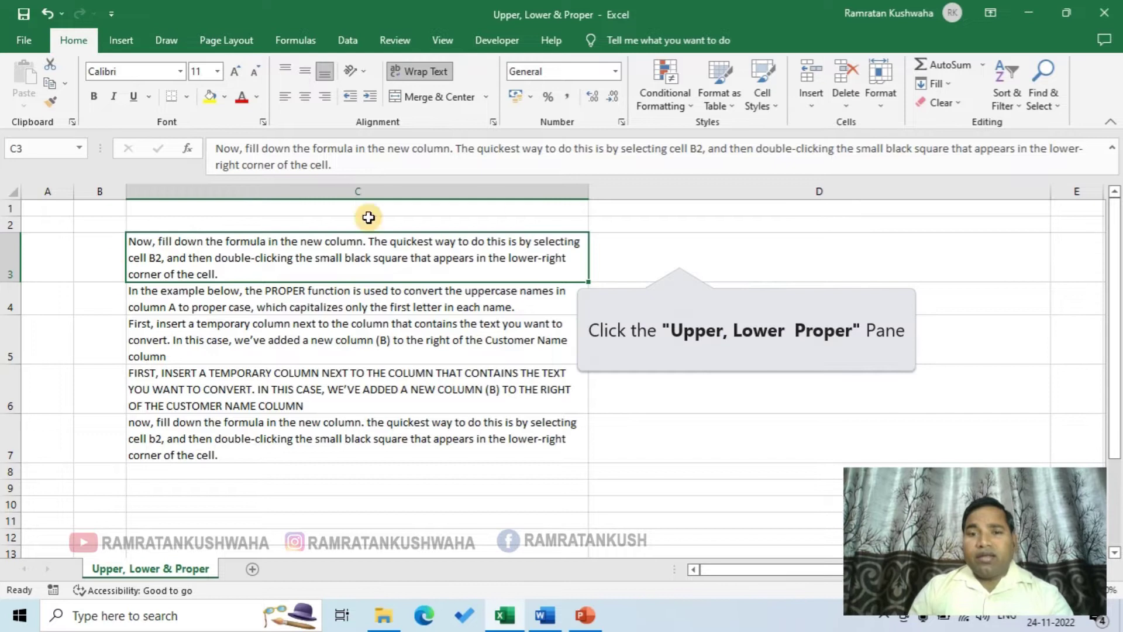
{"action": "left_click", "coordinate": [676, 253]}
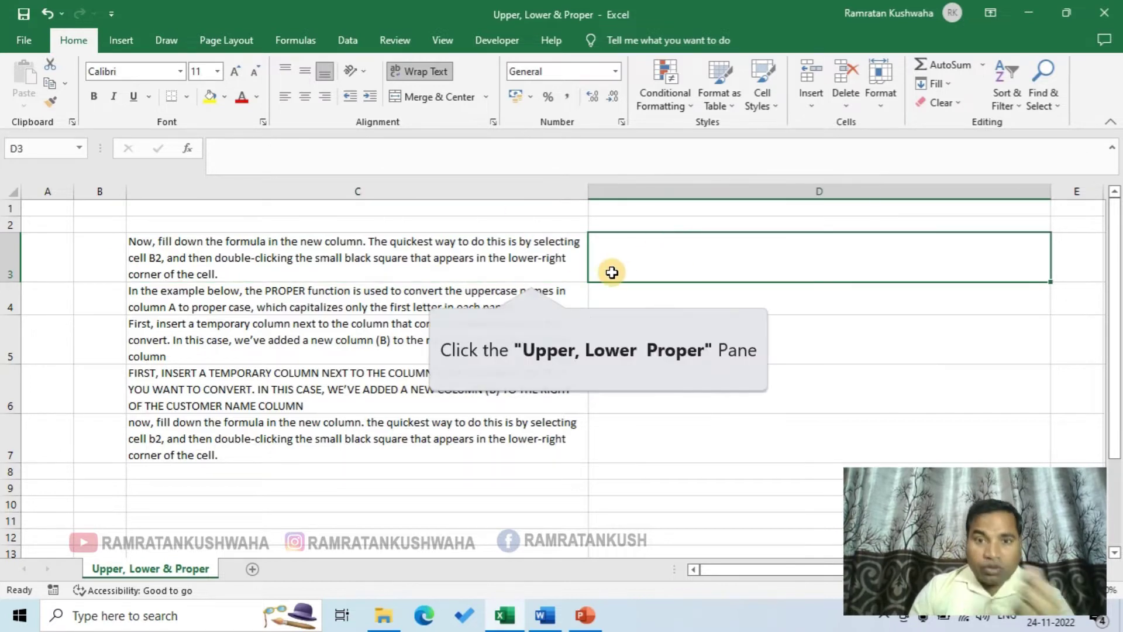
{"action": "left_click", "coordinate": [530, 274]}
{"action": "left_click", "coordinate": [528, 306]}
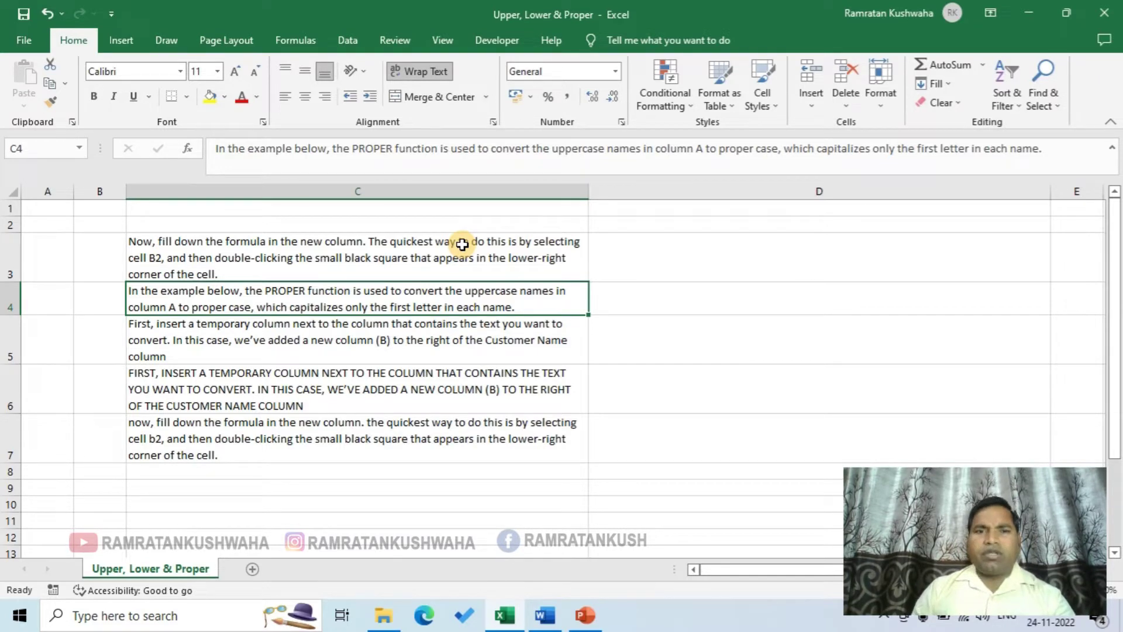
{"action": "left_click", "coordinate": [632, 252]}
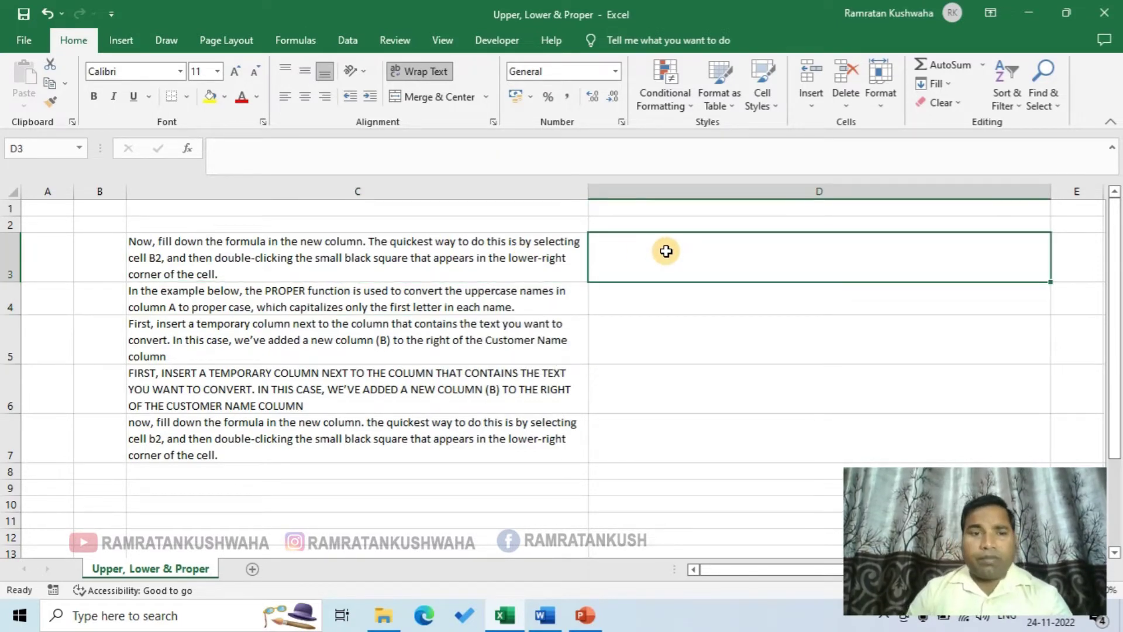
{"action": "left_click", "coordinate": [180, 278]}
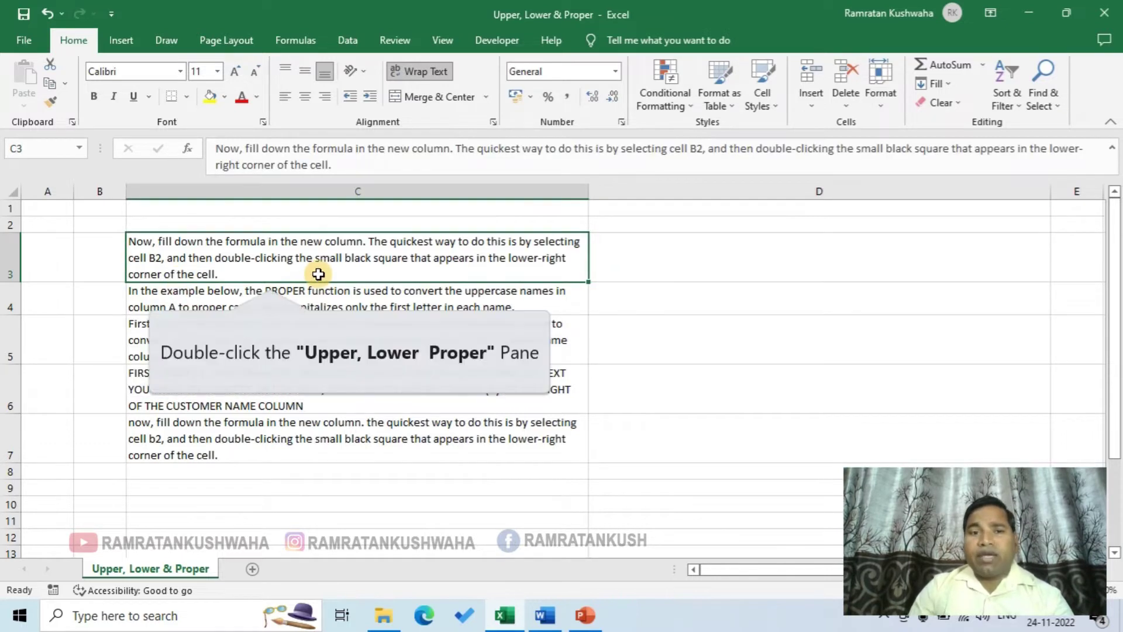
Step: Enter =UPPER(C3) in cell D3 and fill the formula down to D7
{"action": "double_click", "coordinate": [270, 277]}
{"action": "left_click_drag", "start_coordinate": [270, 276], "coordinate": [55, 228]}
{"action": "left_click", "coordinate": [637, 255]}
{"action": "type", "text": "="}
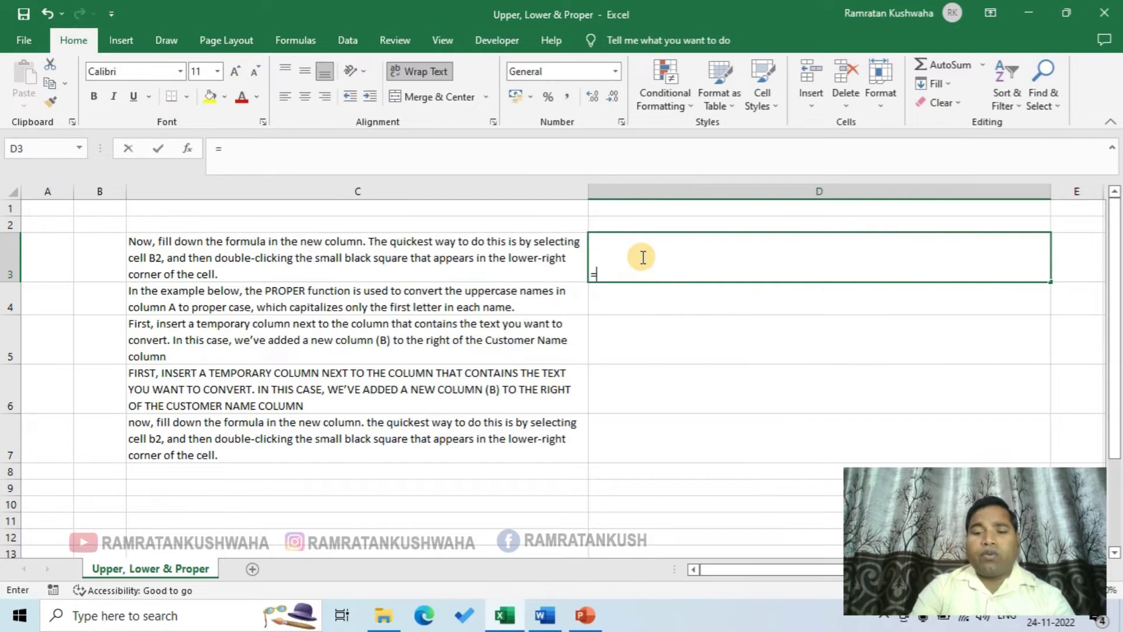
{"action": "type", "text": "upper"}
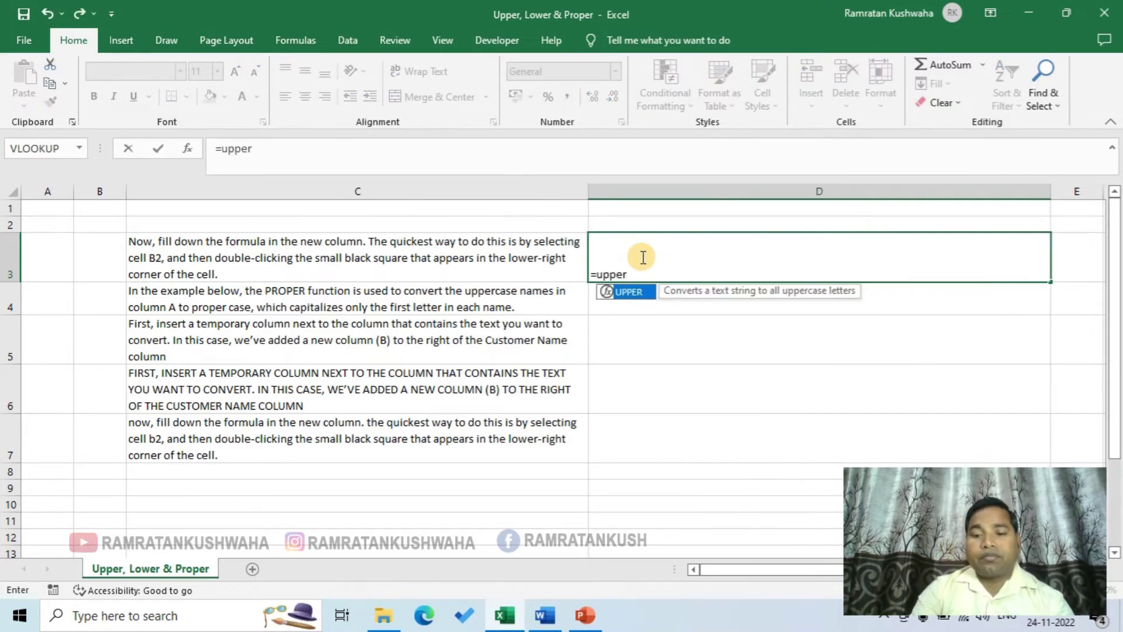
{"action": "type", "text": "("}
{"action": "key", "text": "Left"}
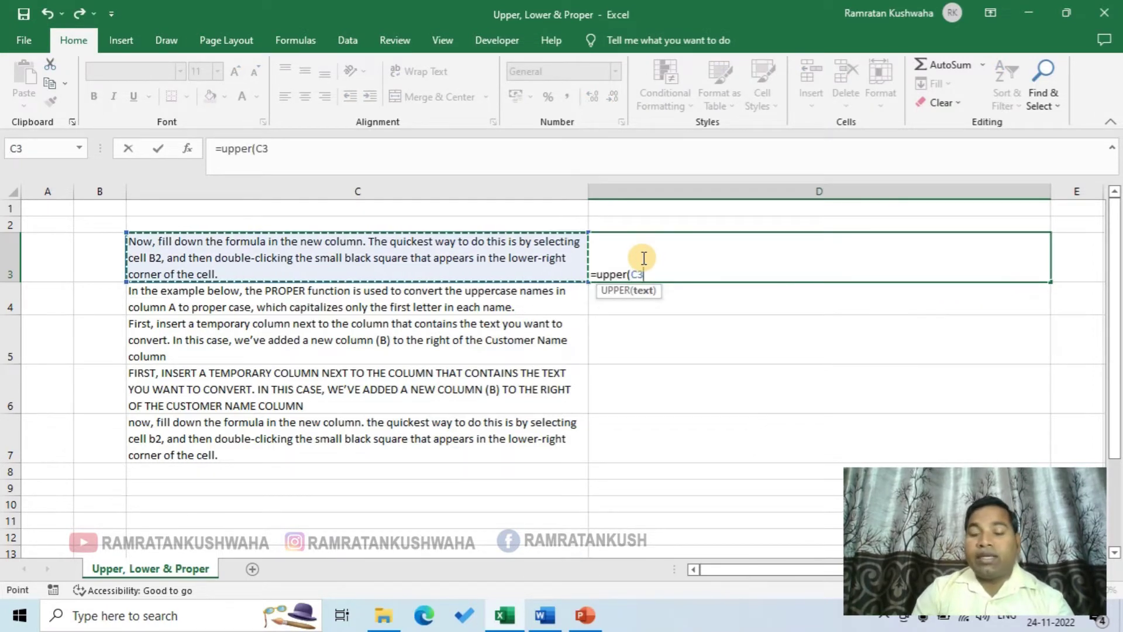
{"action": "type", "text": ")"}
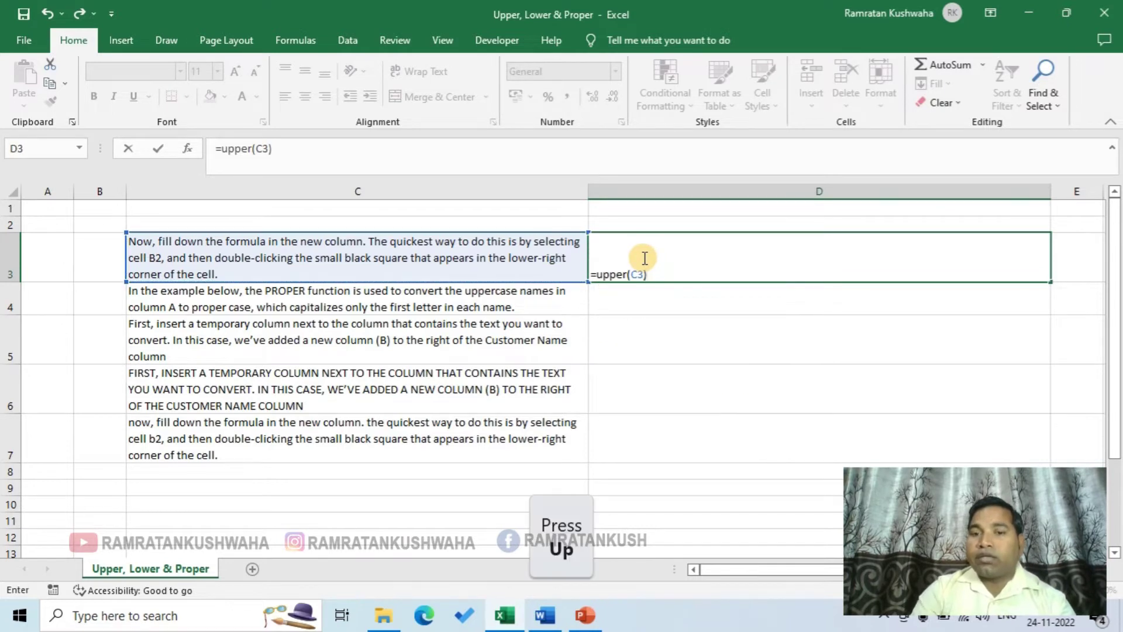
{"action": "key", "text": "Return"}
{"action": "key", "text": "Up"}
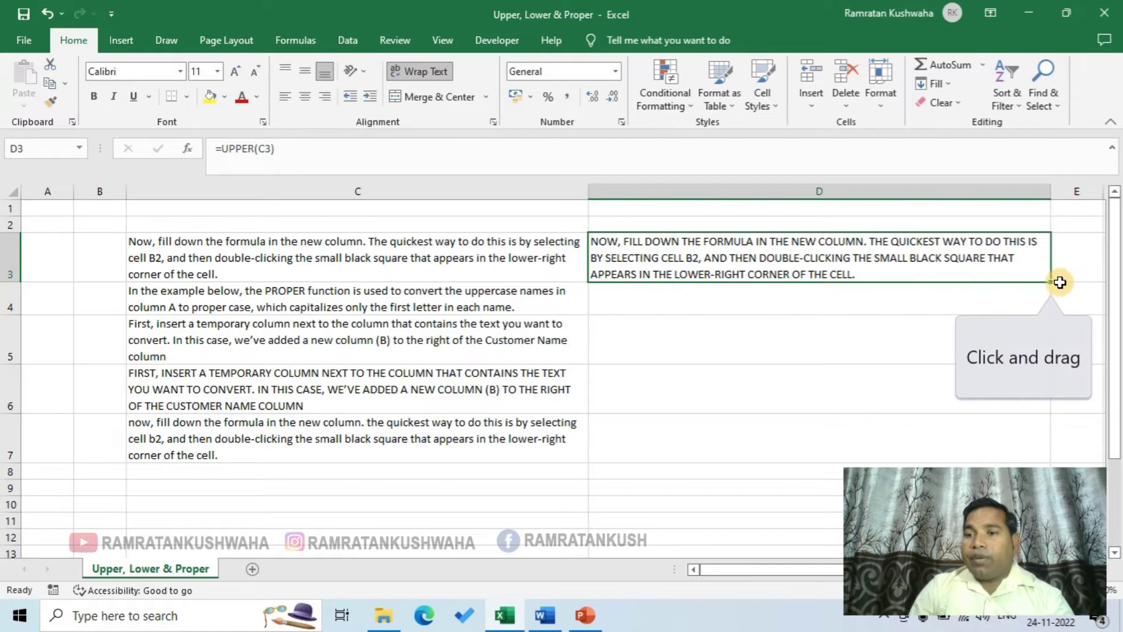
{"action": "left_click_drag", "start_coordinate": [1051, 281], "coordinate": [1056, 457]}
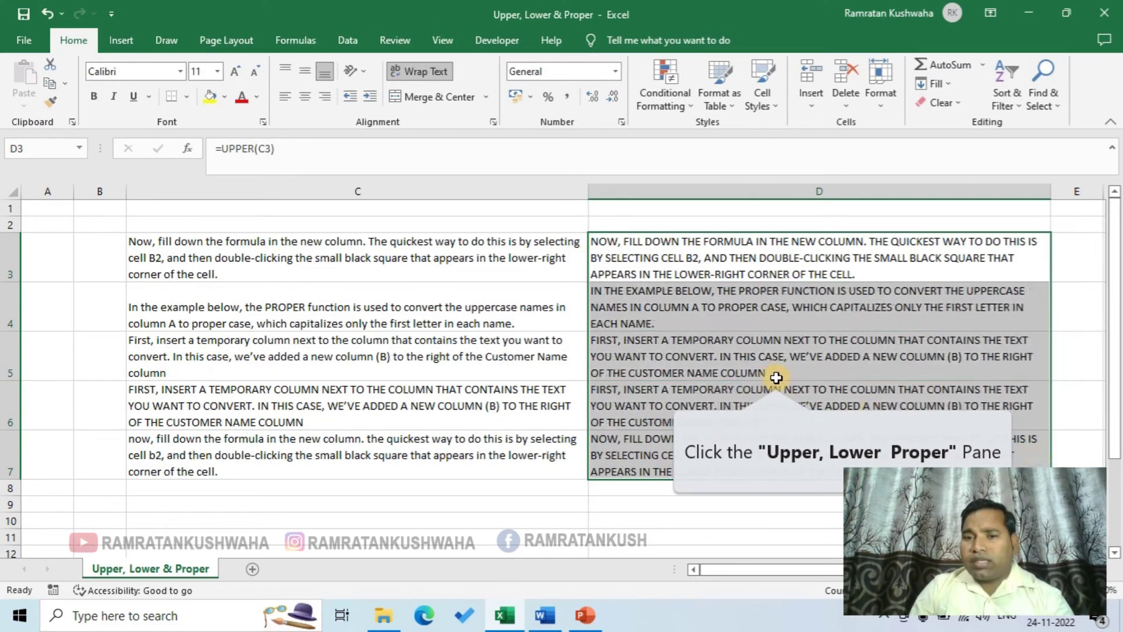
Step: Compare the uppercase results in D3:D7 with the original texts in column C
{"action": "left_click", "coordinate": [760, 351]}
{"action": "left_click_drag", "start_coordinate": [228, 244], "coordinate": [281, 446]}
{"action": "left_click_drag", "start_coordinate": [750, 239], "coordinate": [771, 444]}
{"action": "left_click", "coordinate": [859, 388]}
{"action": "left_click_drag", "start_coordinate": [739, 581], "coordinate": [842, 570]}
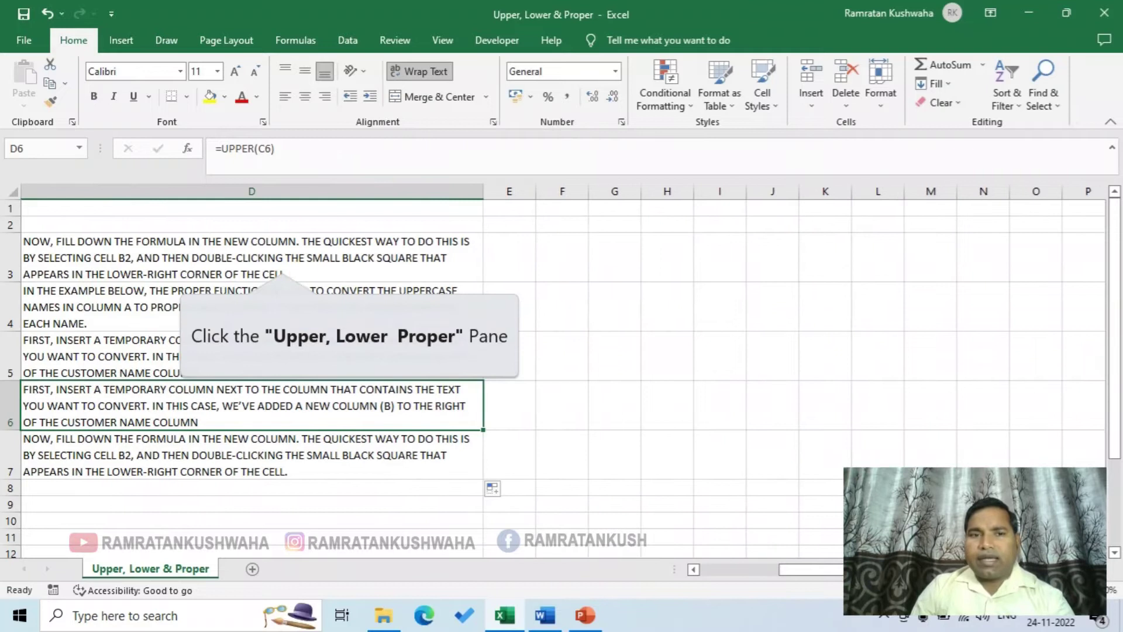
{"action": "left_click", "coordinate": [264, 241]}
{"action": "left_click", "coordinate": [286, 329]}
{"action": "left_click", "coordinate": [280, 403]}
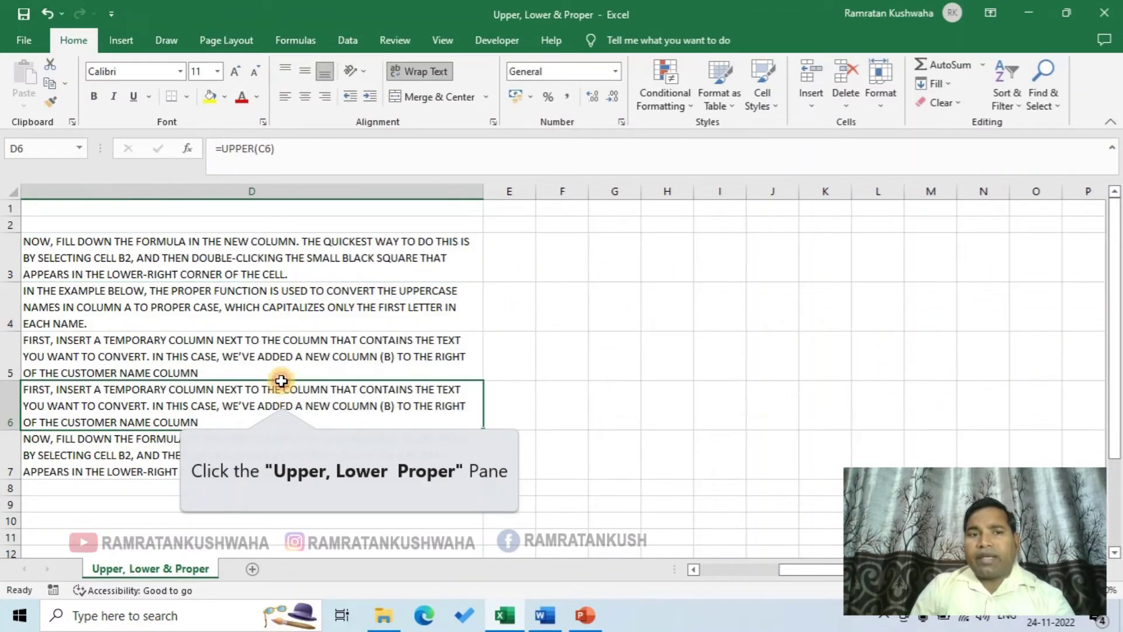
Step: Copy the formatting of column D, including its width, to column E
{"action": "left_click", "coordinate": [188, 192]}
{"action": "left_click", "coordinate": [51, 100]}
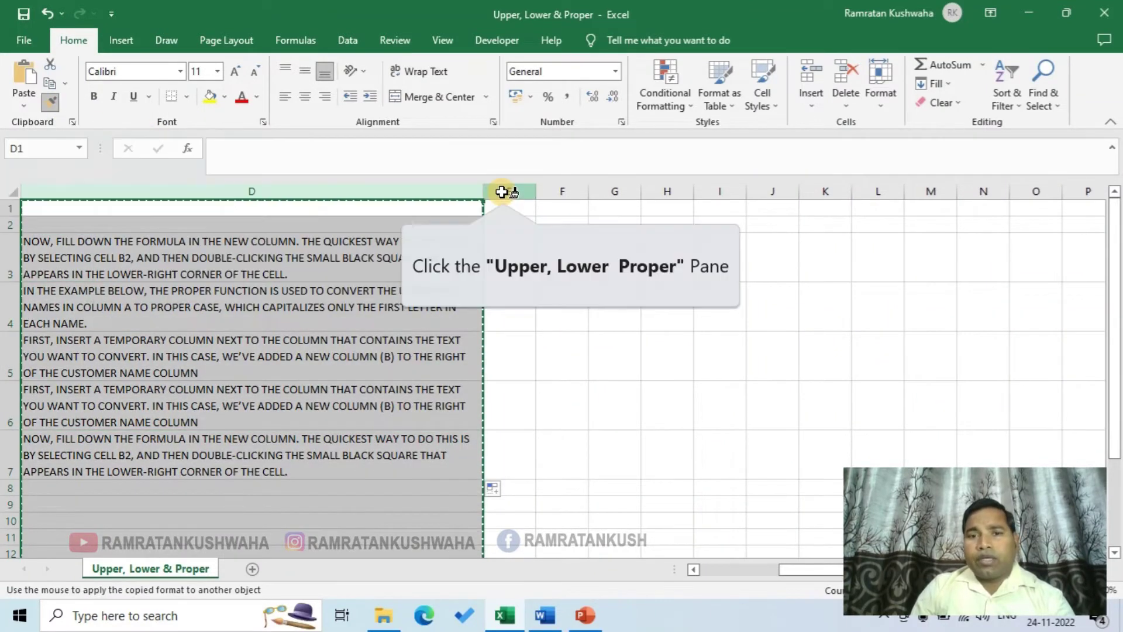
{"action": "left_click", "coordinate": [504, 191]}
Step: Enter =LOWER(D3) in cell E3 and fill the formula down to E7
{"action": "left_click", "coordinate": [560, 272]}
{"action": "type", "text": "="}
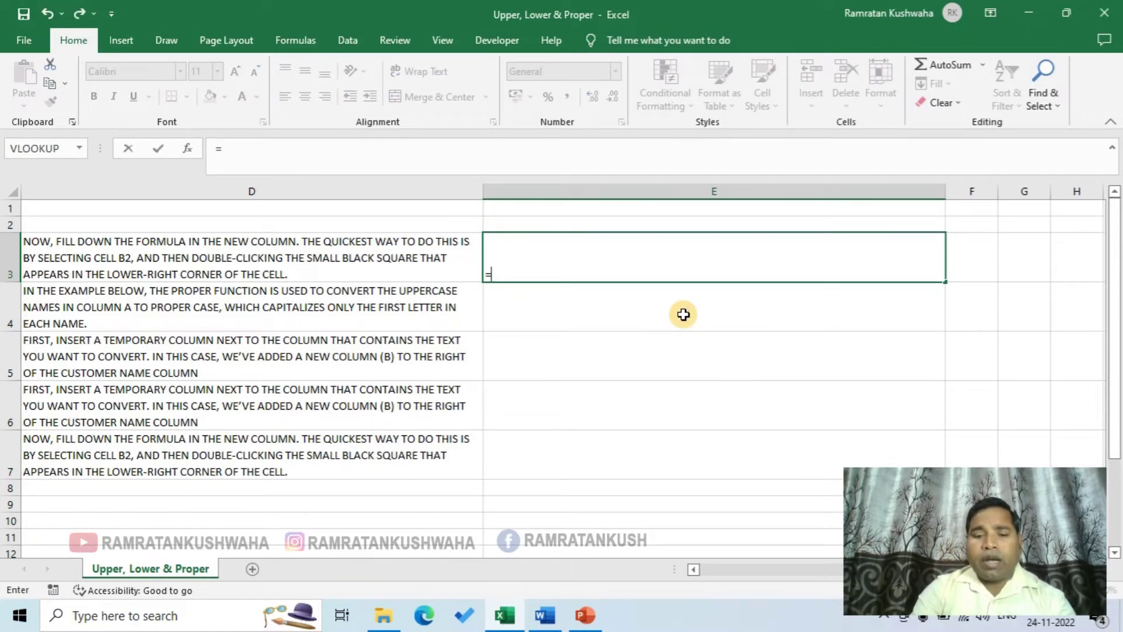
{"action": "type", "text": "lower("}
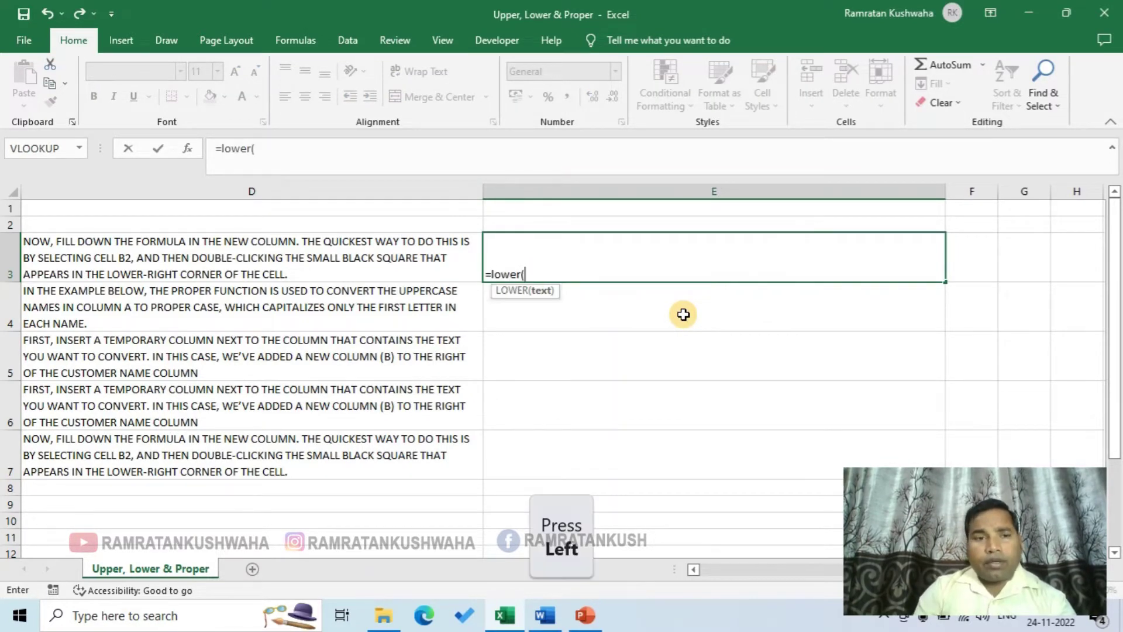
{"action": "key", "text": "Left"}
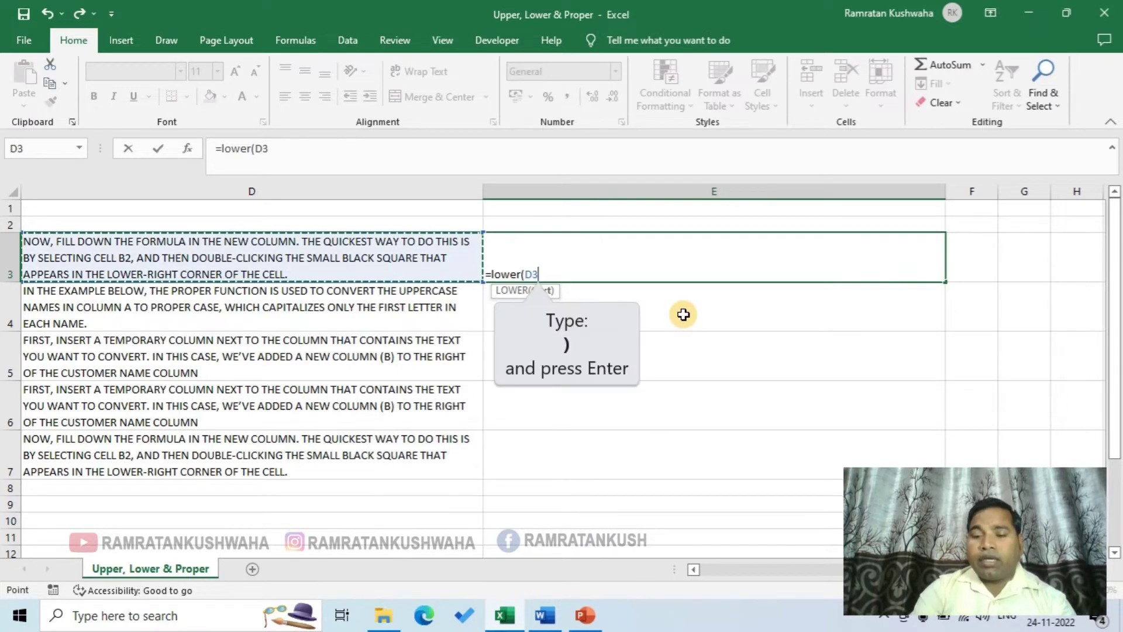
{"action": "type", "text": ")"}
{"action": "key", "text": "Return"}
{"action": "key", "text": "Up"}
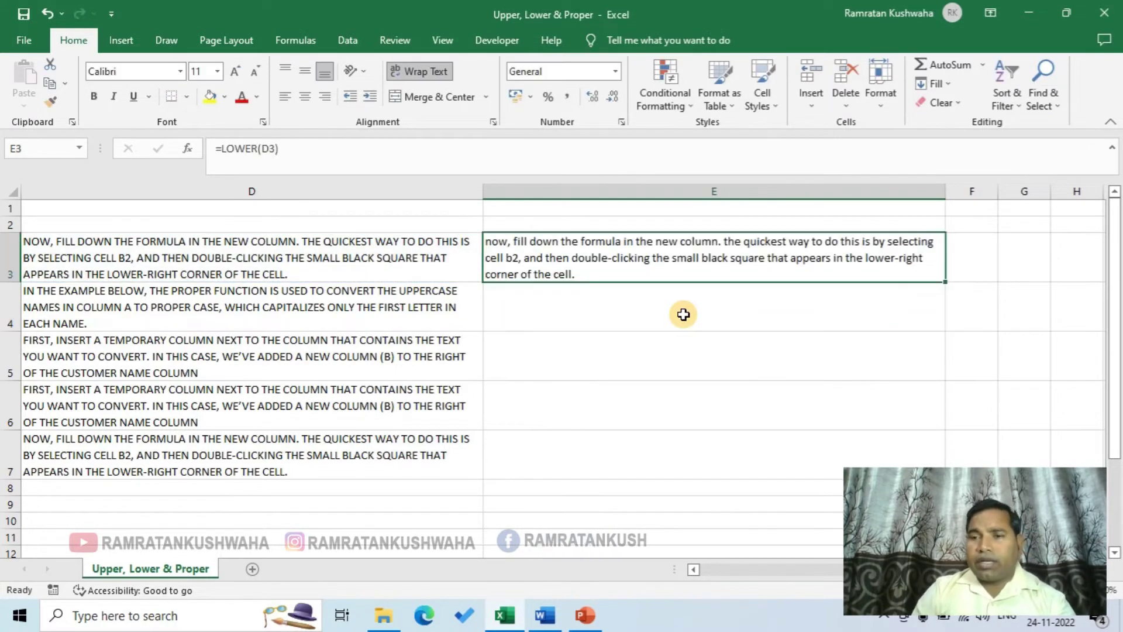
{"action": "left_click_drag", "start_coordinate": [953, 284], "coordinate": [932, 446]}
Step: Compare the lowercase results in column E with the uppercase texts in column D and the originals in column C
{"action": "left_click", "coordinate": [541, 277]}
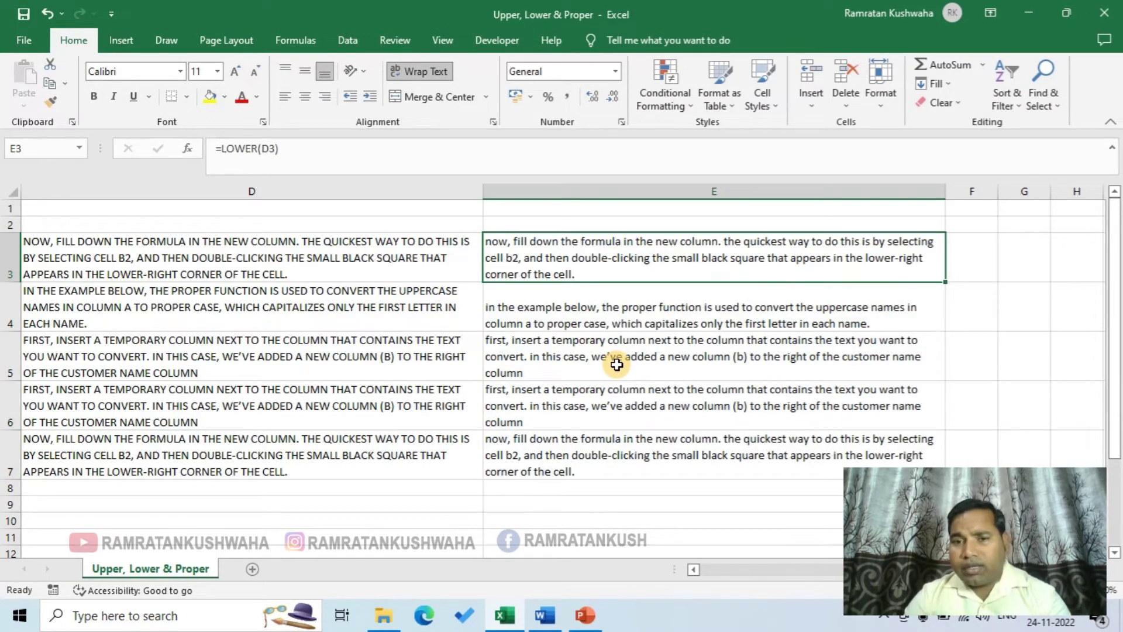
{"action": "left_click", "coordinate": [296, 257]}
{"action": "left_click", "coordinate": [534, 270]}
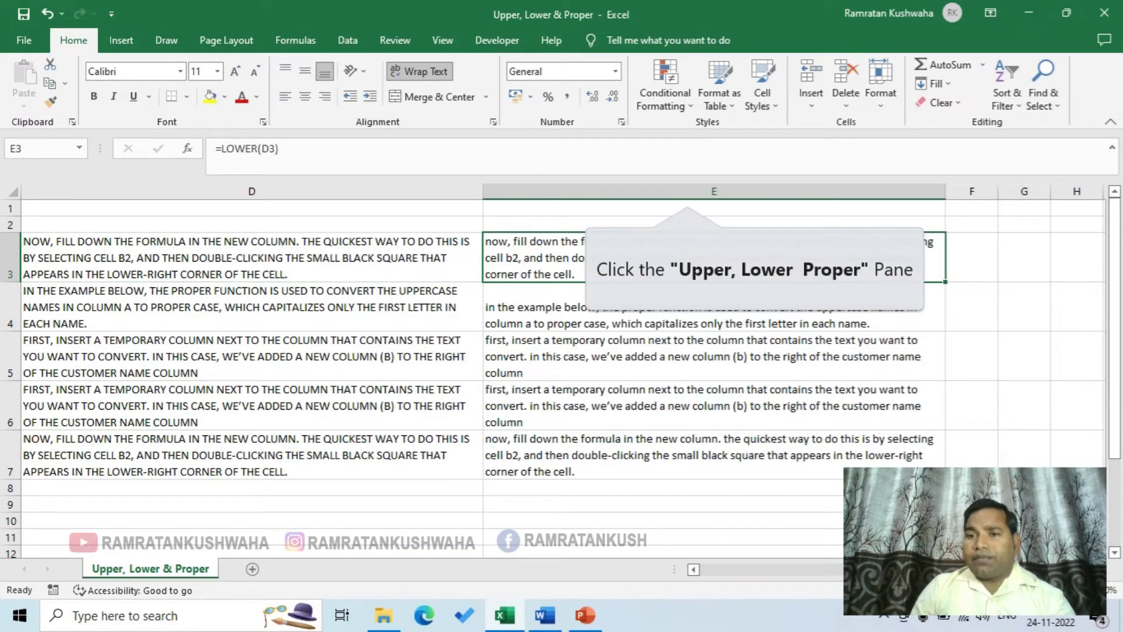
{"action": "left_click", "coordinate": [685, 192]}
{"action": "left_click", "coordinate": [355, 337]}
{"action": "key", "text": "Left"}
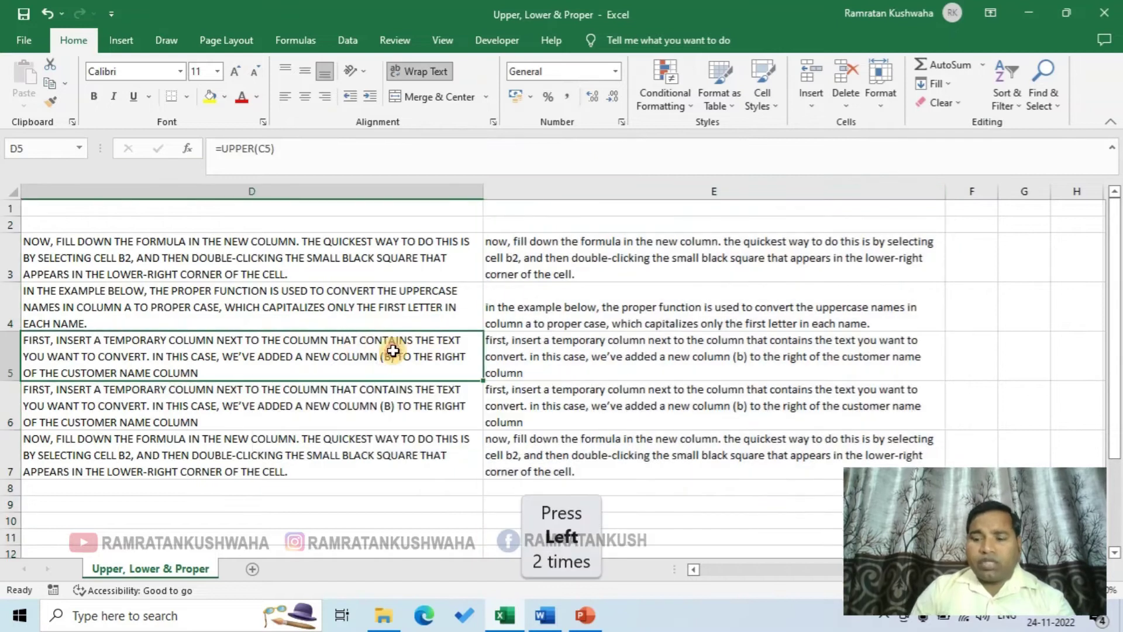
{"action": "key", "text": "Down"}
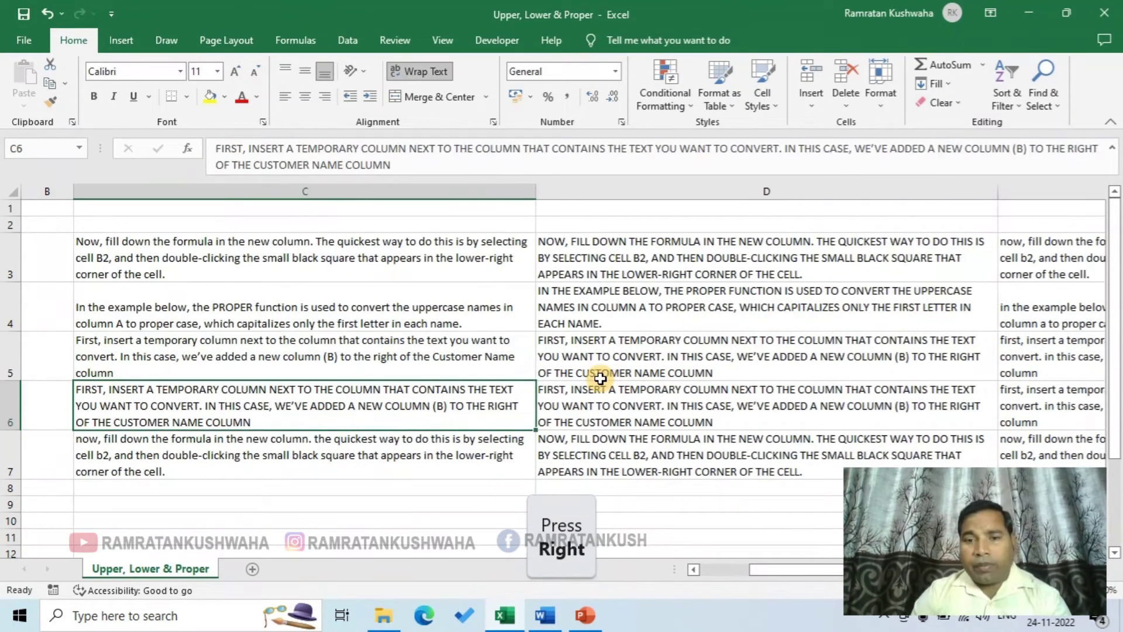
{"action": "key", "text": "Right"}
{"action": "key", "text": "Left"}
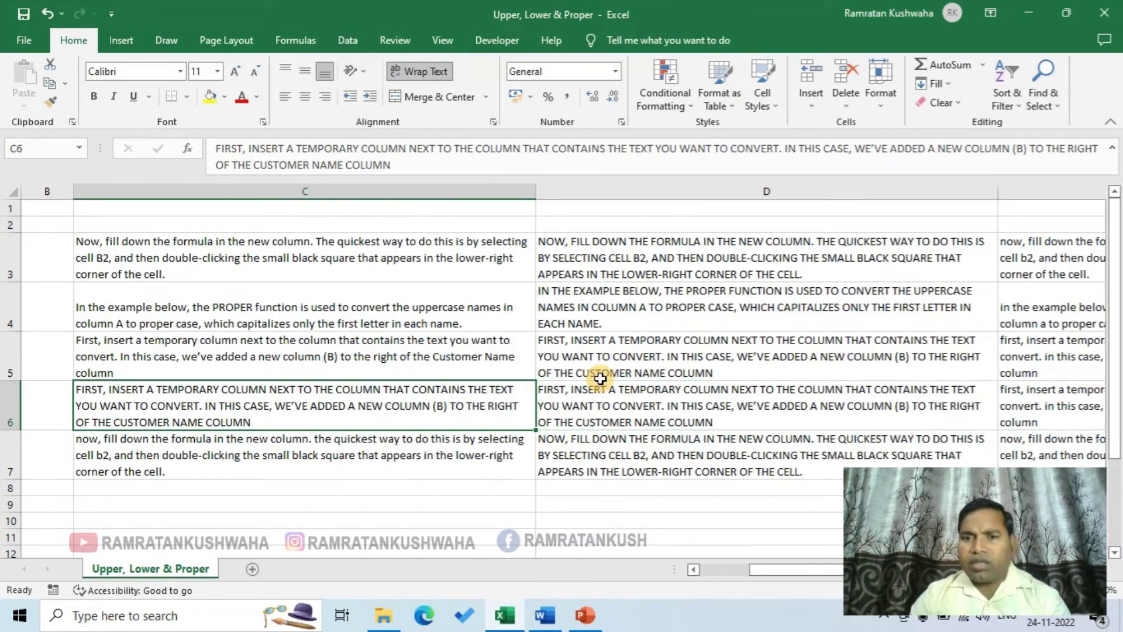
Step: Examine the UPPER formula in D3 with its source cell C3, and review the LOWER formulas in column E
{"action": "left_click", "coordinate": [416, 345]}
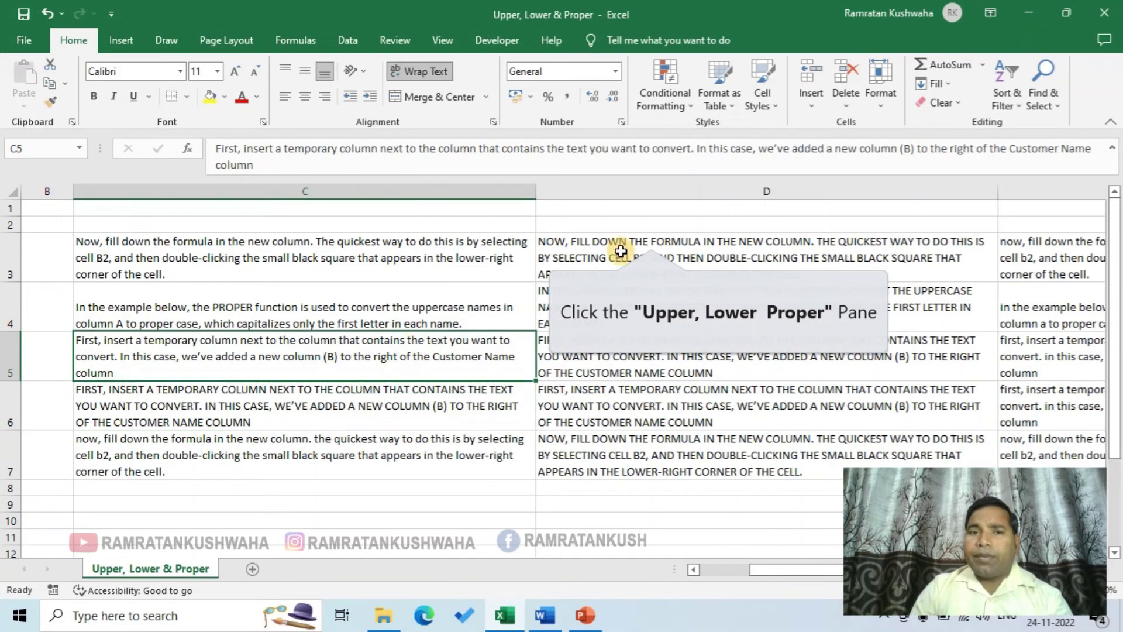
{"action": "left_click", "coordinate": [669, 258]}
{"action": "left_click", "coordinate": [227, 150]}
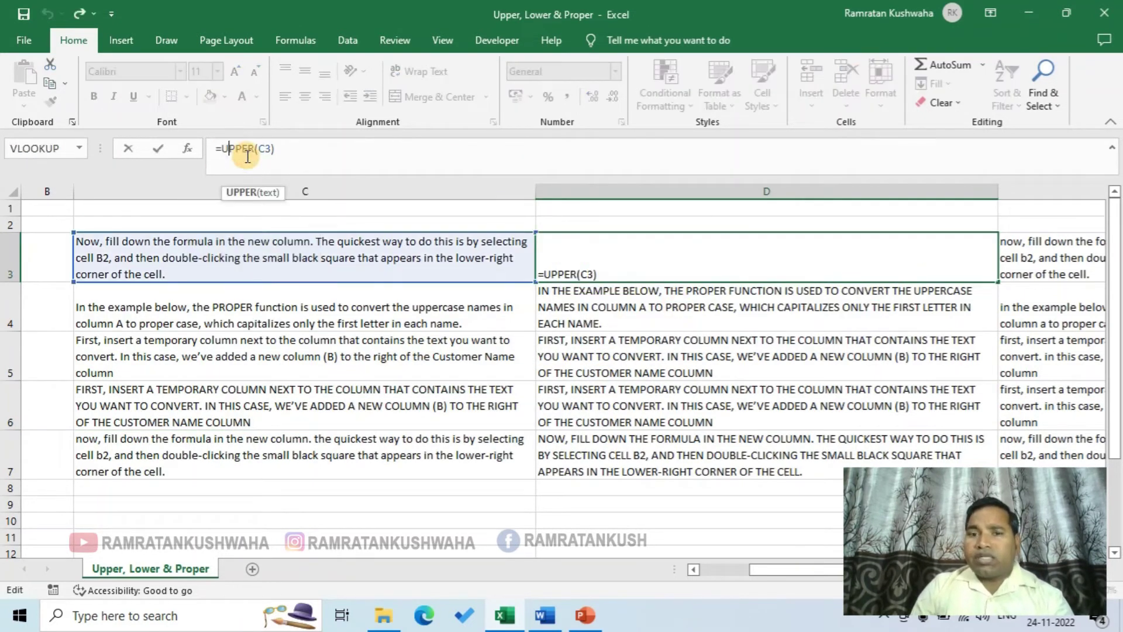
{"action": "key", "text": "Escape"}
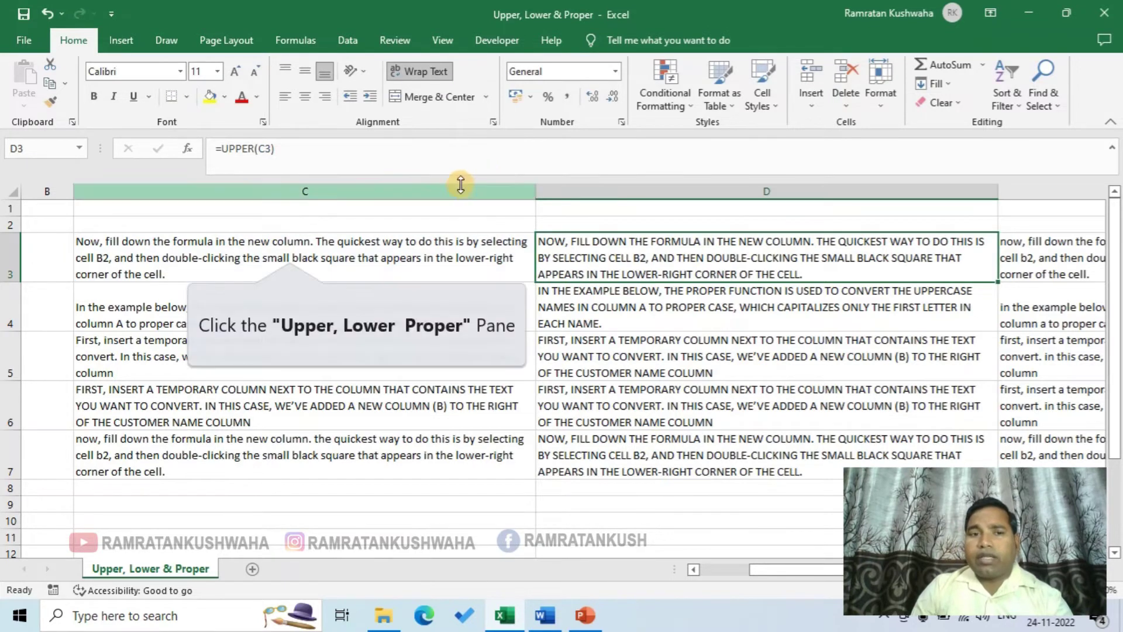
{"action": "left_click", "coordinate": [290, 249]}
{"action": "left_click", "coordinate": [1052, 297]}
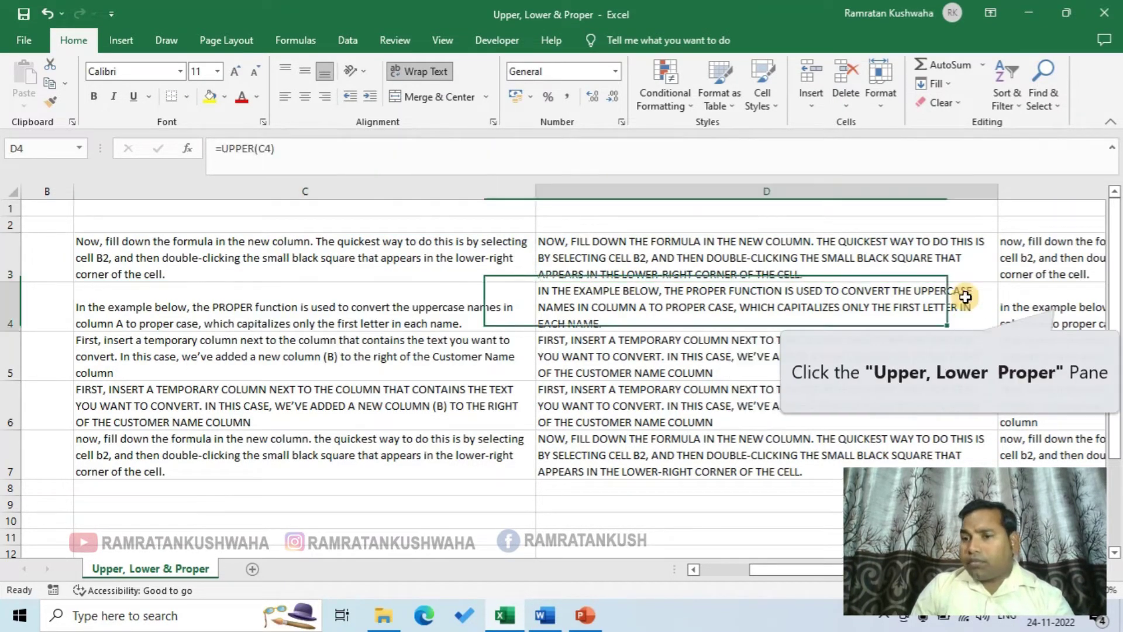
{"action": "key", "text": "Right"}
{"action": "key", "text": "Left"}
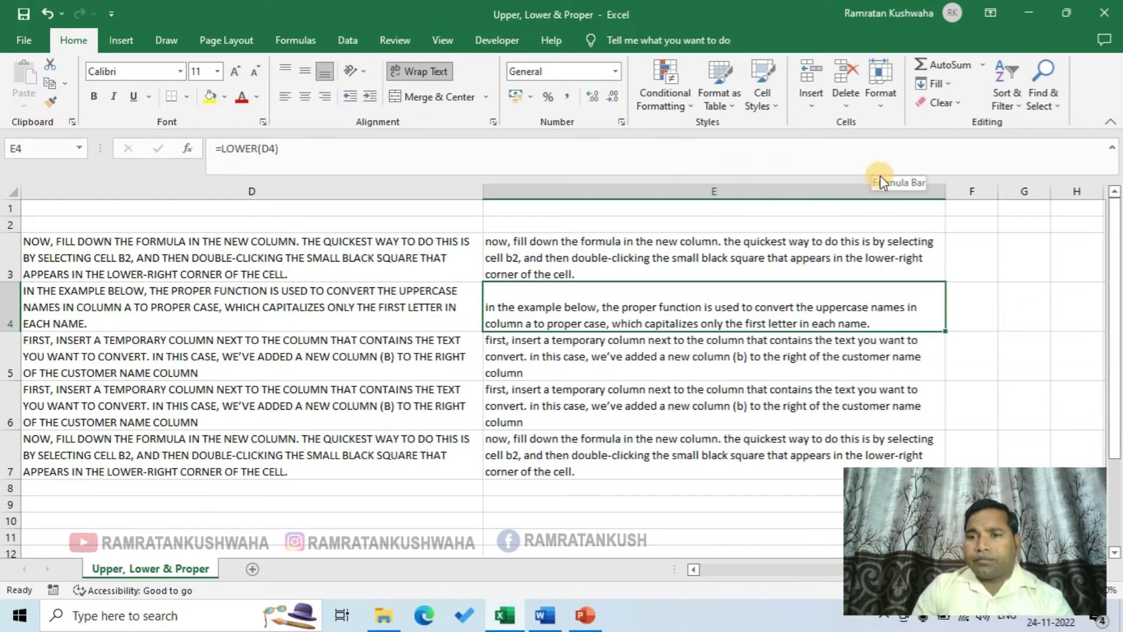
{"action": "left_click", "coordinate": [753, 366]}
{"action": "left_click", "coordinate": [643, 307]}
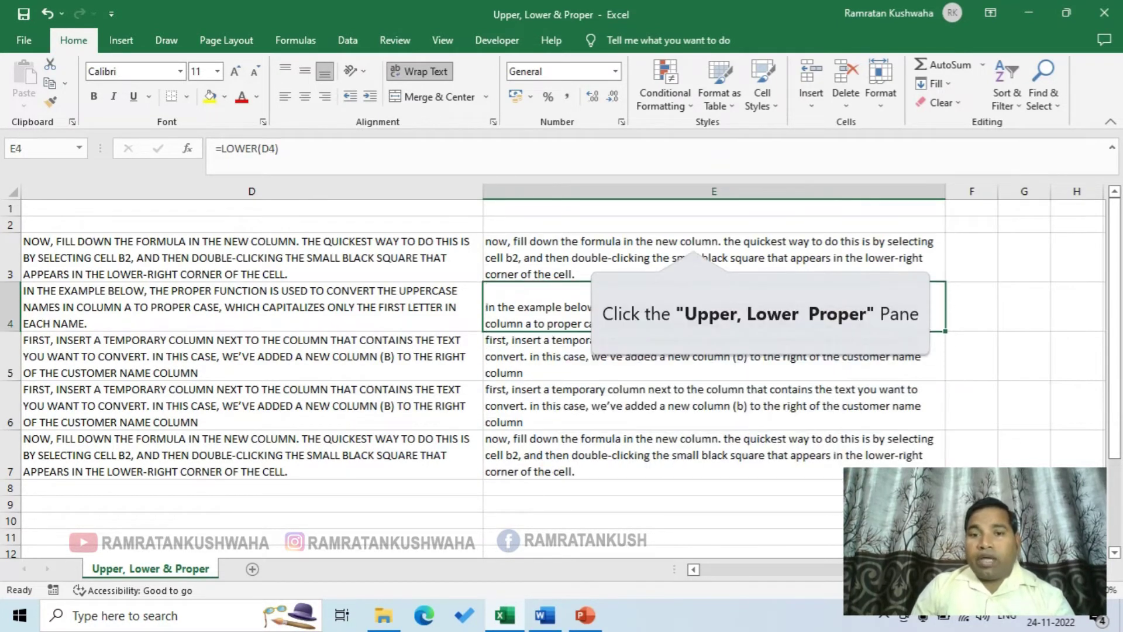
{"action": "left_click", "coordinate": [688, 241]}
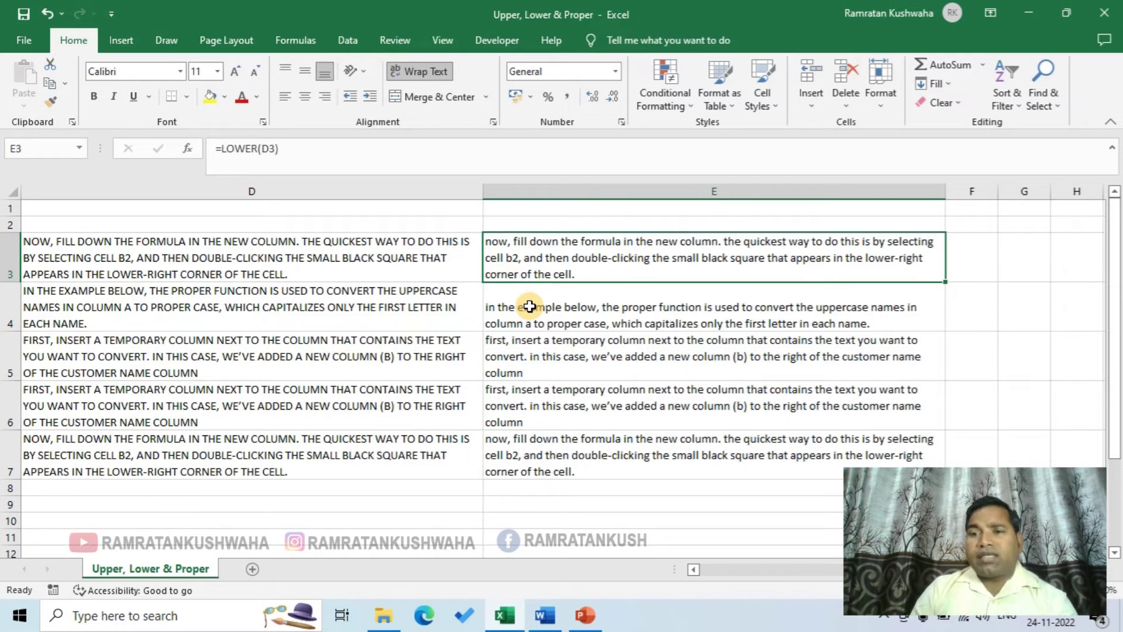
Step: Copy the formatting of column E, including its width, to column F
{"action": "left_click", "coordinate": [666, 192]}
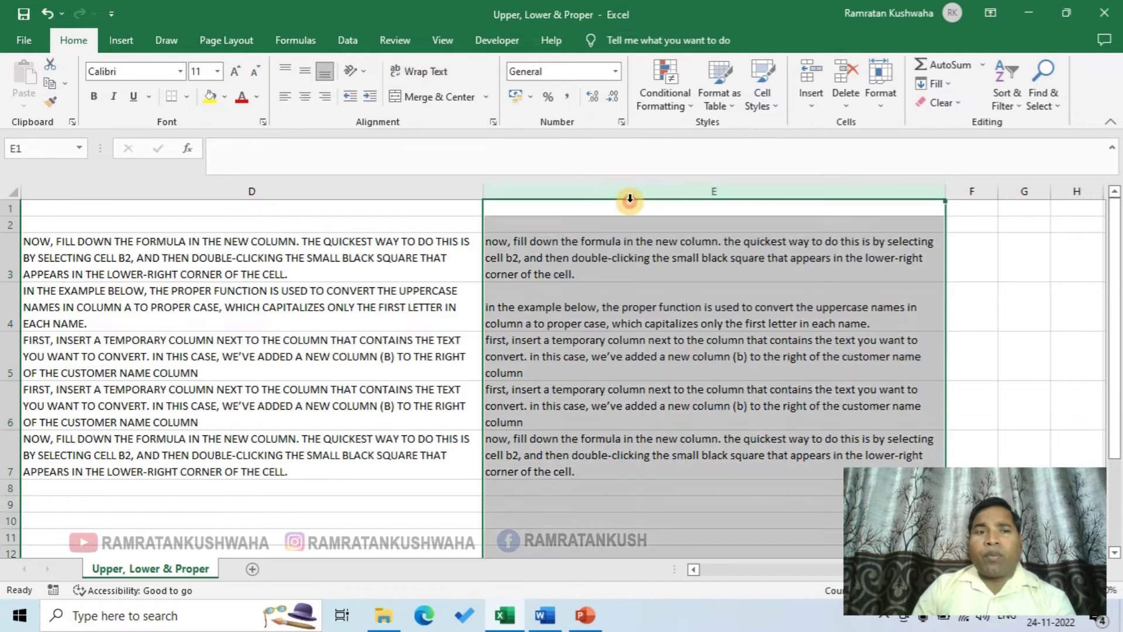
{"action": "left_click", "coordinate": [51, 103]}
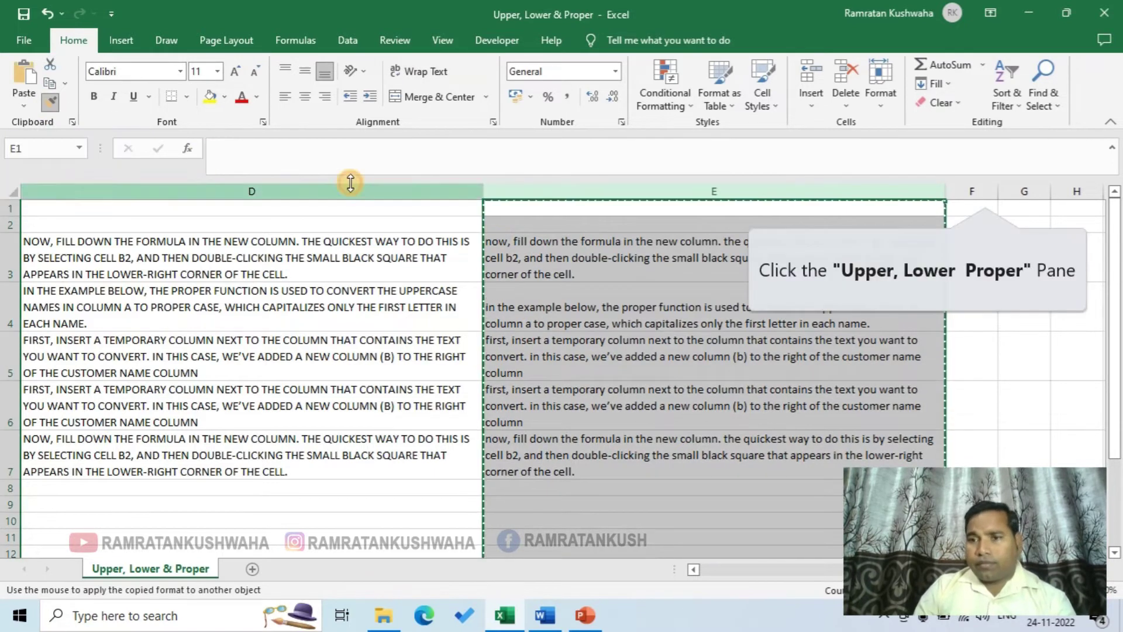
{"action": "left_click", "coordinate": [978, 194]}
Step: Enter =PROPER(E3) in cell F3 and fill the formula down to F7
{"action": "left_click", "coordinate": [649, 262]}
{"action": "type", "text": "="}
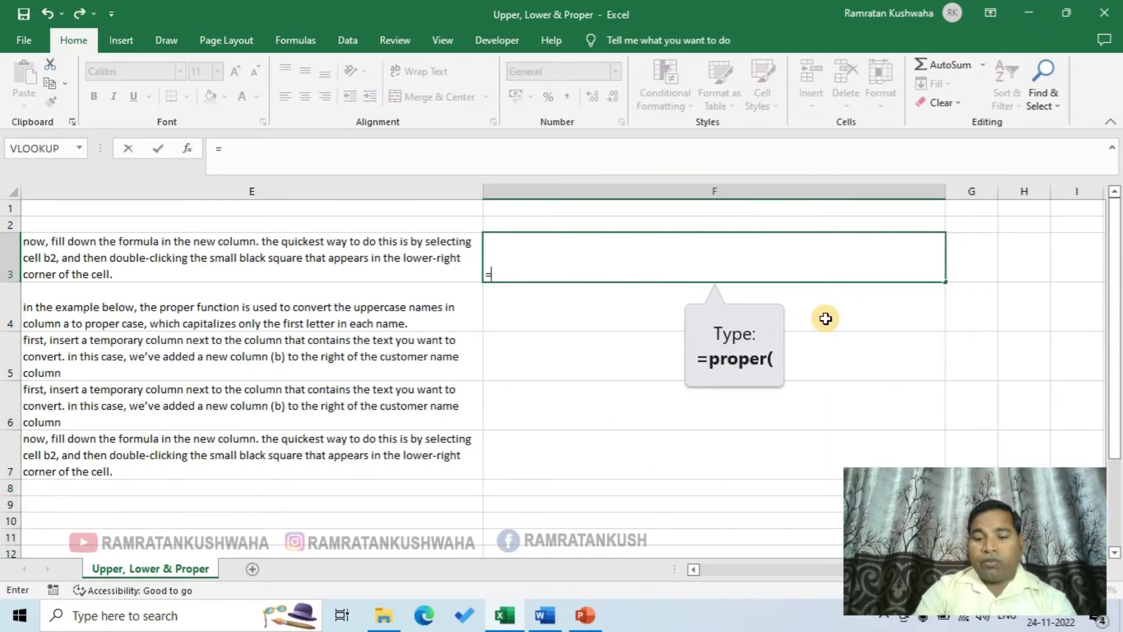
{"action": "type", "text": "prope"}
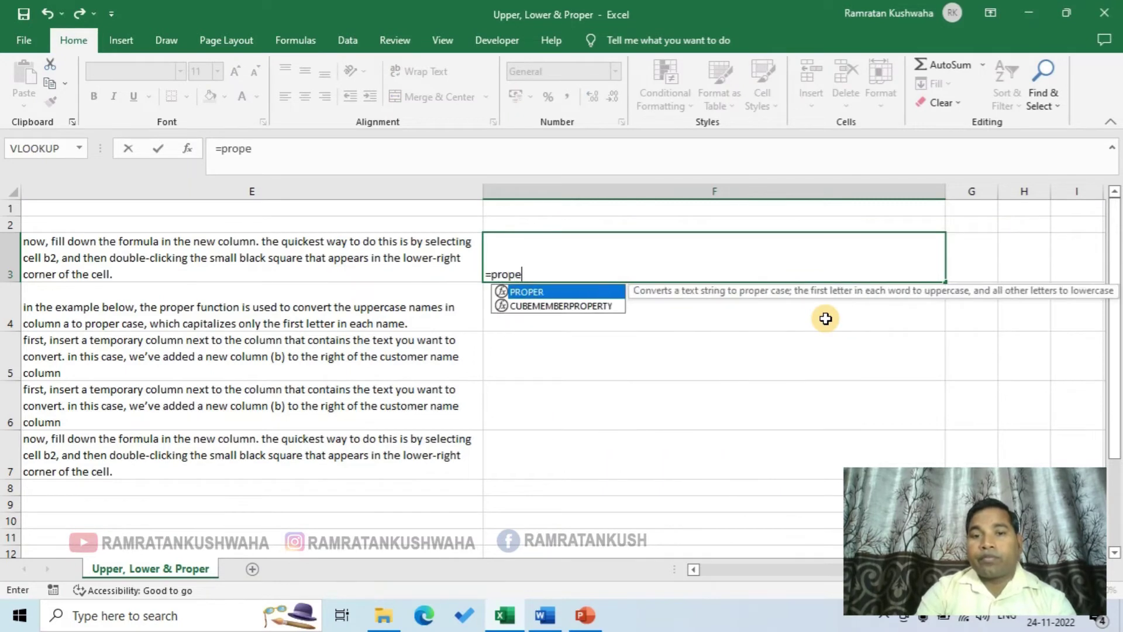
{"action": "type", "text": "r("}
{"action": "key", "text": "Left"}
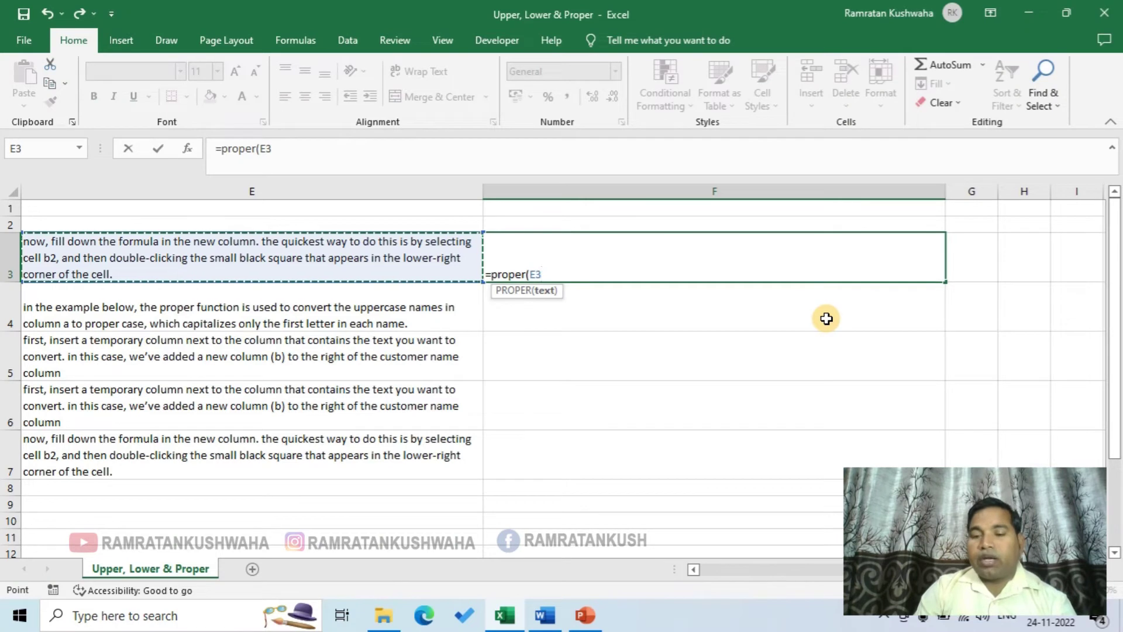
{"action": "type", "text": ")"}
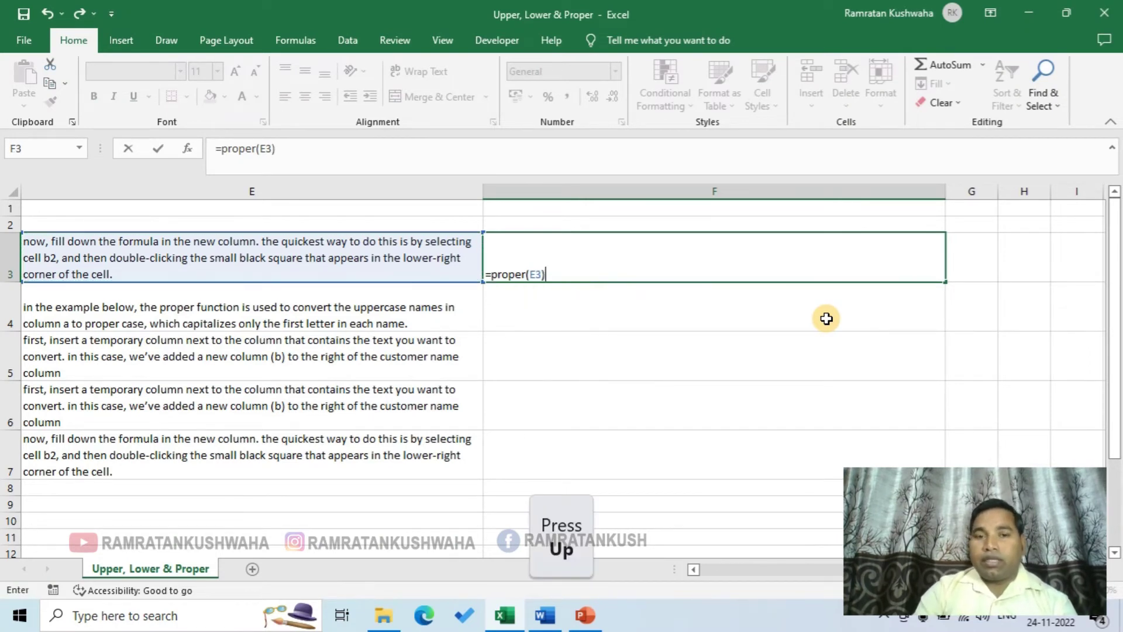
{"action": "key", "text": "Return"}
{"action": "key", "text": "Up"}
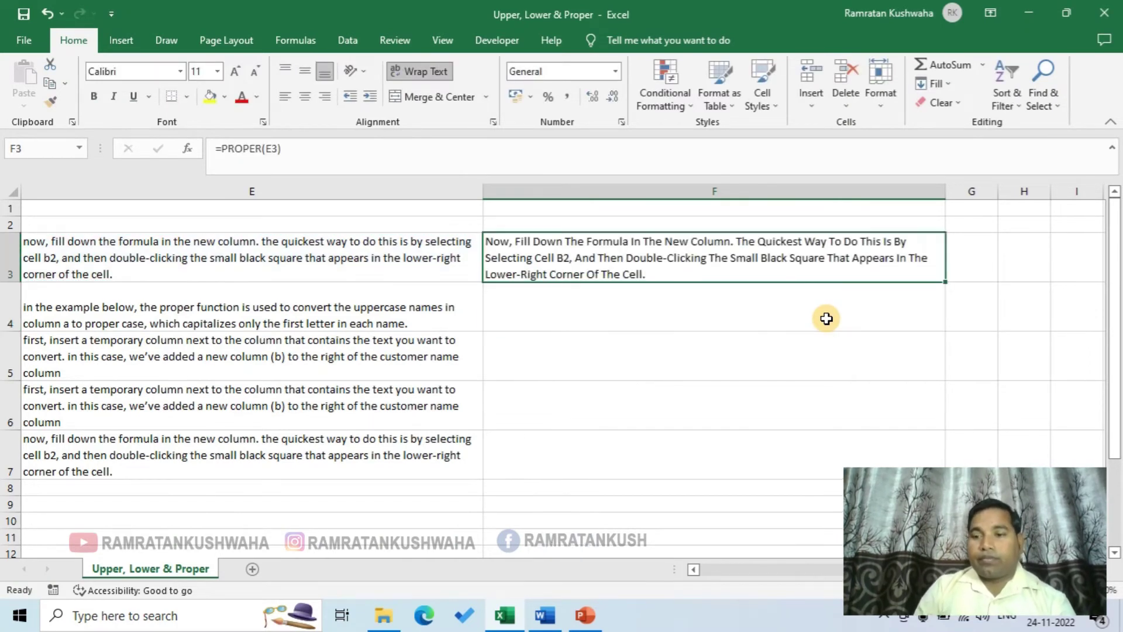
{"action": "left_click", "coordinate": [947, 282]}
{"action": "left_click", "coordinate": [934, 281]}
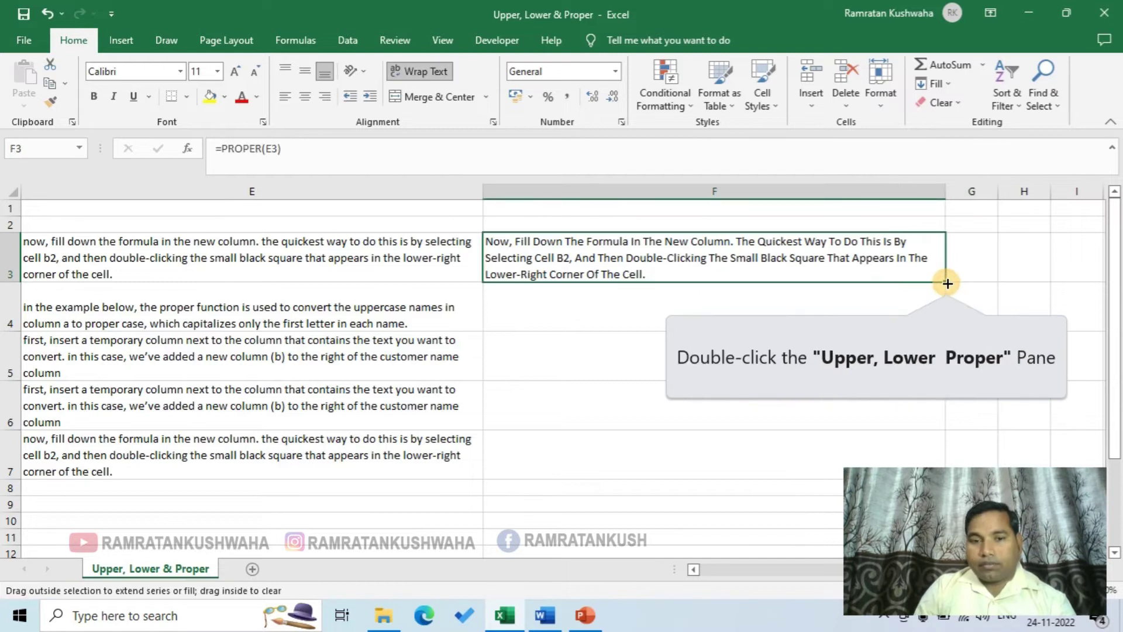
{"action": "double_click", "coordinate": [947, 283]}
Step: Review the proper-case results in column F and compare row 5 across columns C to F
{"action": "left_click", "coordinate": [627, 313]}
{"action": "left_click", "coordinate": [724, 370]}
{"action": "double_click", "coordinate": [501, 243]}
{"action": "key", "text": "Escape"}
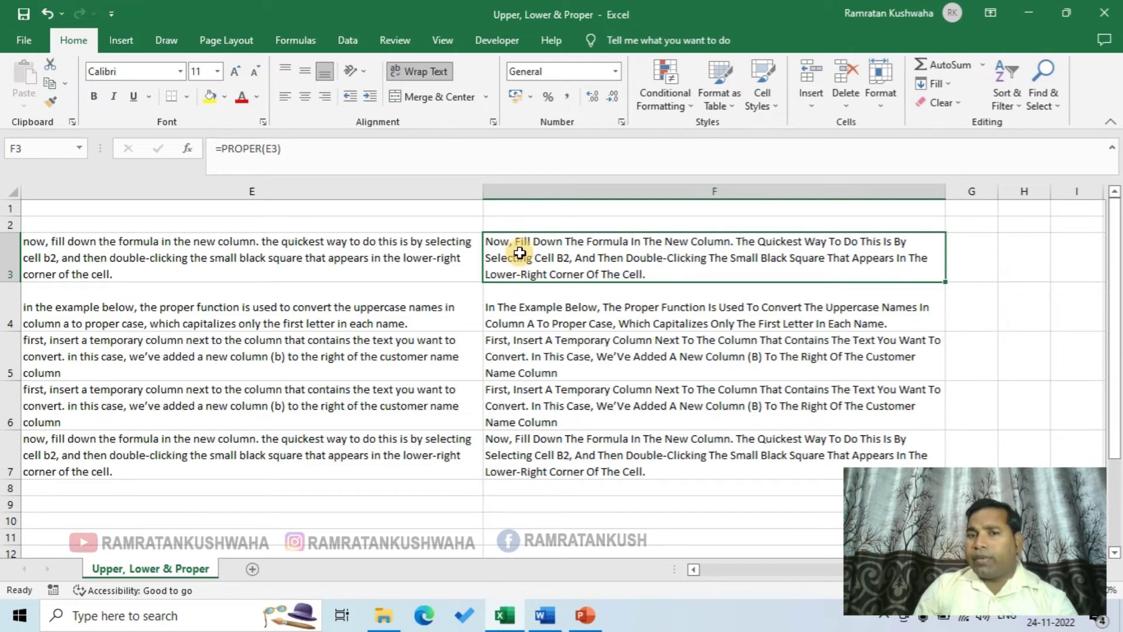
{"action": "left_click", "coordinate": [643, 339]}
{"action": "key", "text": "Left"}
{"action": "key", "text": "Left"}
{"action": "key", "text": "Left"}
{"action": "key", "text": "Left"}
{"action": "key", "text": "Right"}
{"action": "key", "text": "Right"}
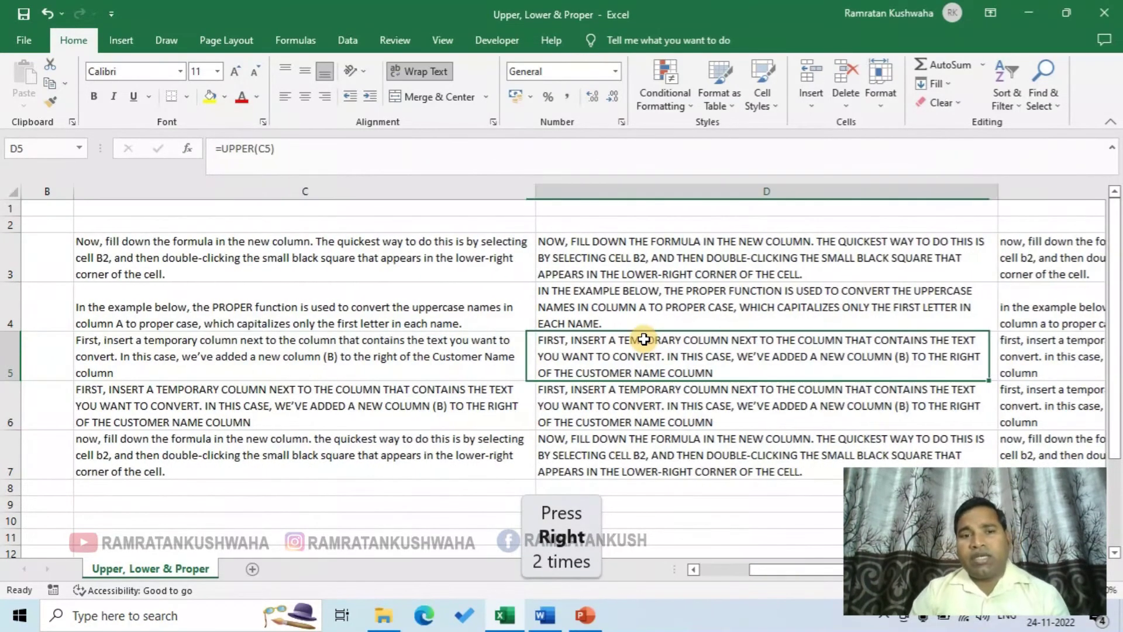
Step: Copy the PROPER formula in cell F3 and paste it with its formula into empty cell F10
{"action": "key", "text": "Left"}
{"action": "key", "text": "Up"}
{"action": "key", "text": "Up"}
{"action": "key", "text": "Up"}
{"action": "key", "text": "Right"}
{"action": "key", "text": "Right"}
{"action": "key", "text": "Right"}
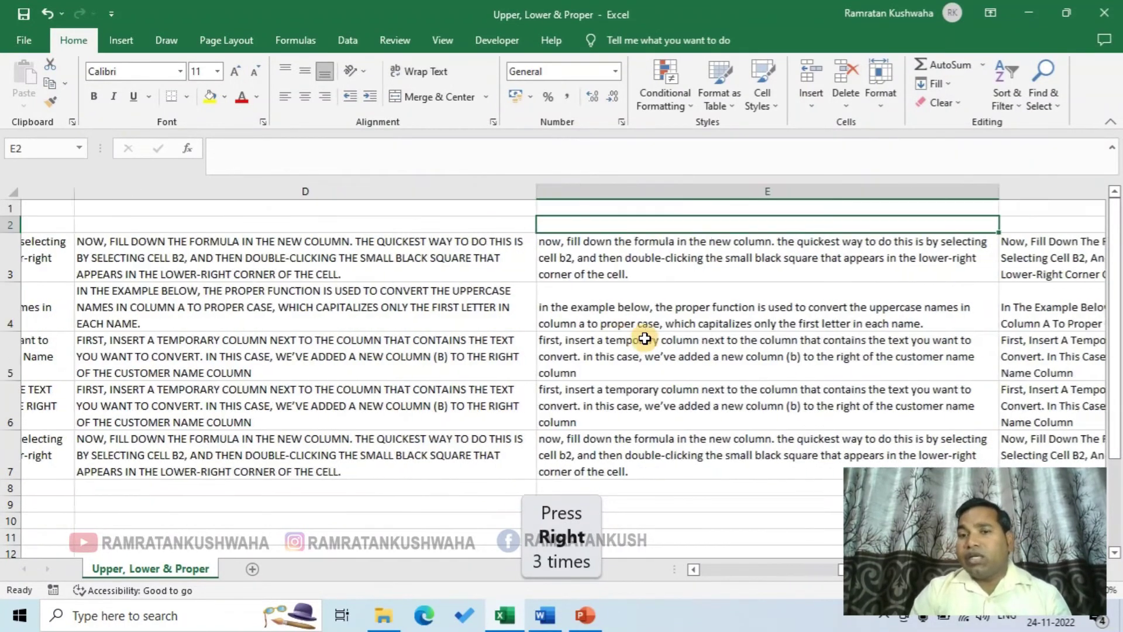
{"action": "key", "text": "Down"}
{"action": "key", "text": "ctrl+c"}
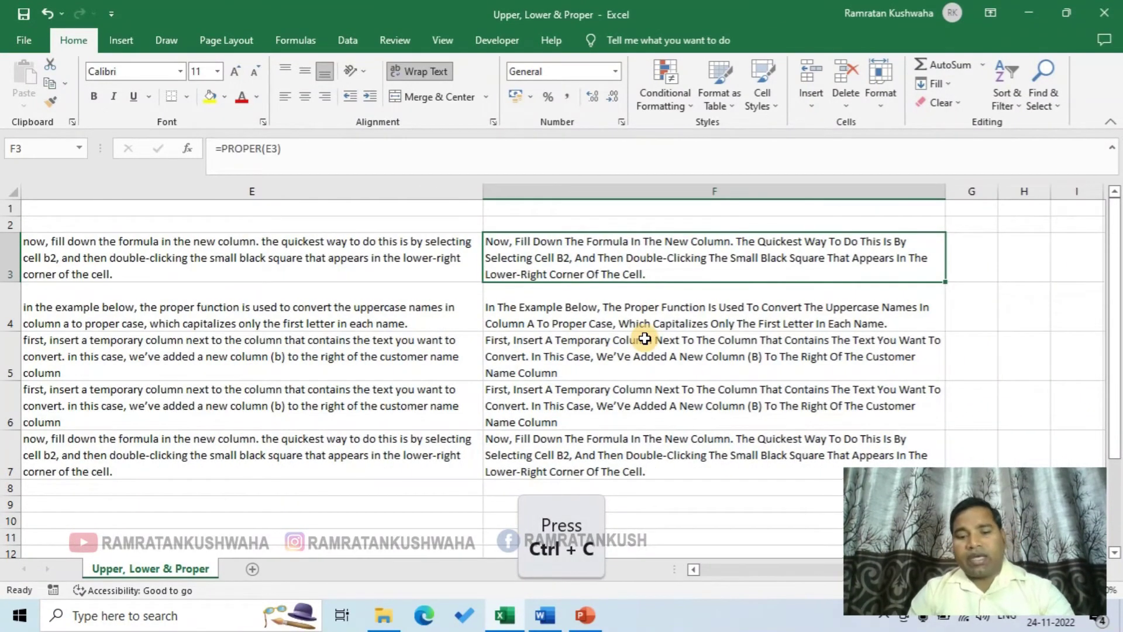
{"action": "key", "text": "Down"}
{"action": "key", "text": "Down"}
{"action": "key", "text": "Down"}
{"action": "key", "text": "Down"}
{"action": "key", "text": "Down"}
{"action": "key", "text": "Down"}
{"action": "key", "text": "Down"}
{"action": "key", "text": "ctrl+v"}
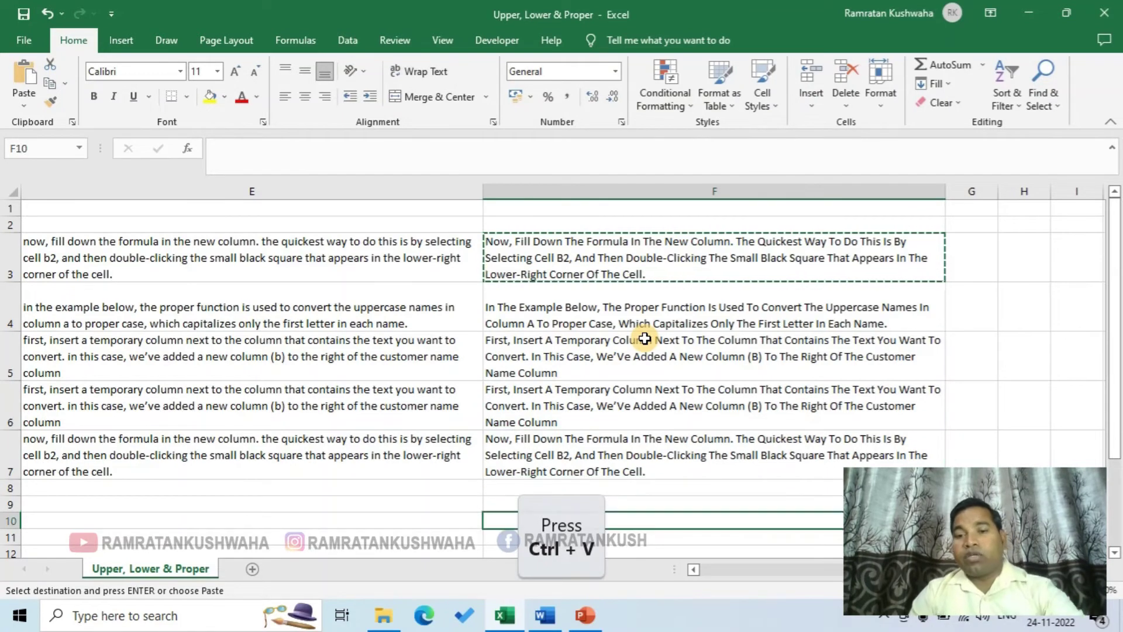
{"action": "key", "text": "Down"}
{"action": "key", "text": "Up"}
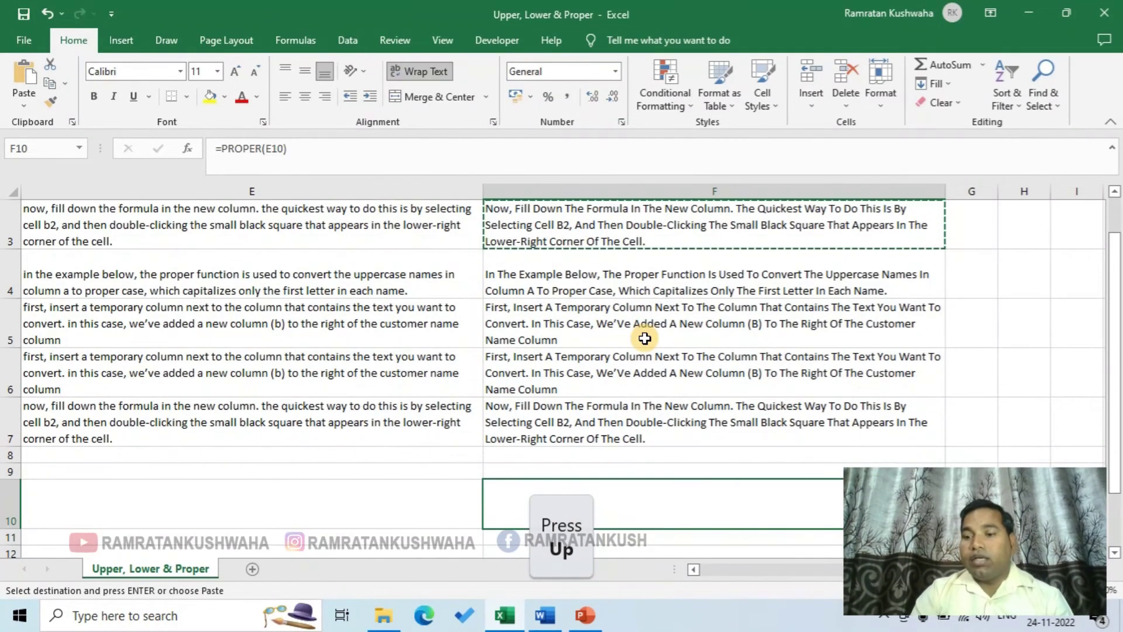
Step: Clear the pasted formula from cell F10 and return to cell F2 above the proper-case text
{"action": "key", "text": "Delete"}
{"action": "key", "text": "Up"}
{"action": "key", "text": "Up"}
{"action": "key", "text": "Up"}
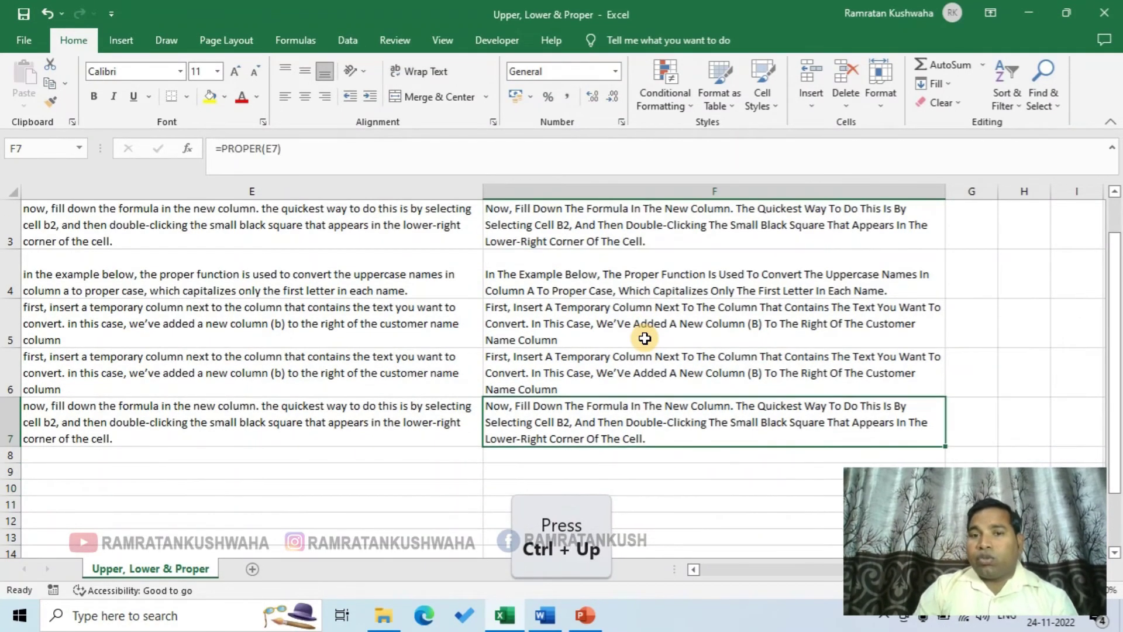
{"action": "key", "text": "ctrl+Up"}
{"action": "key", "text": "ctrl+Up"}
{"action": "key", "text": "Down"}
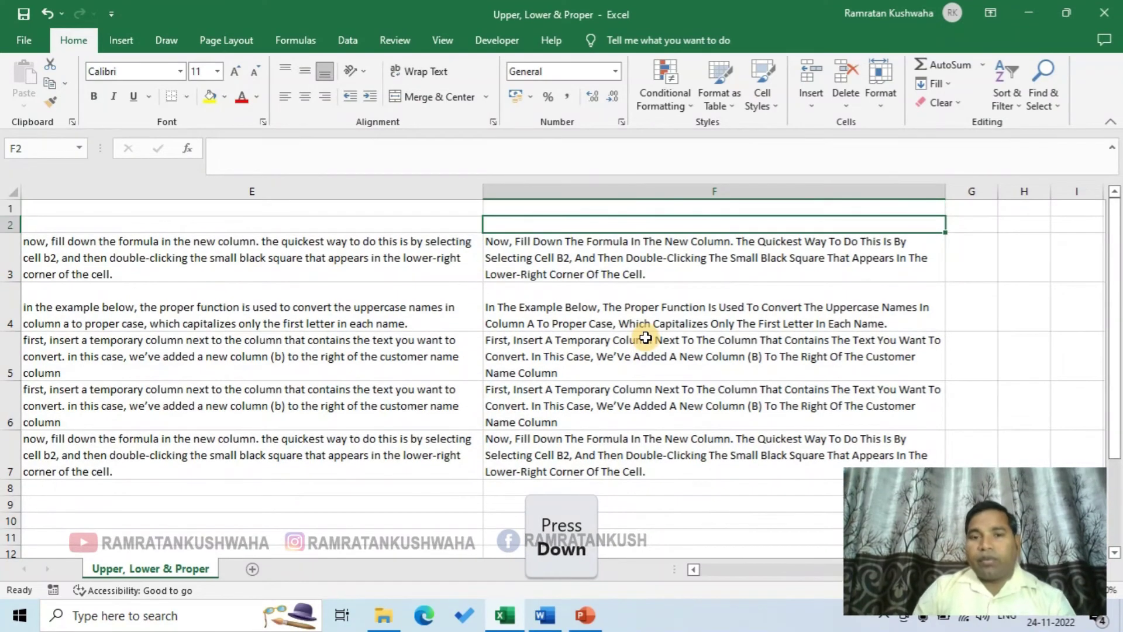
Step: Paste cell F3 into F9 as values only and clear that test copy
{"action": "left_click", "coordinate": [552, 258]}
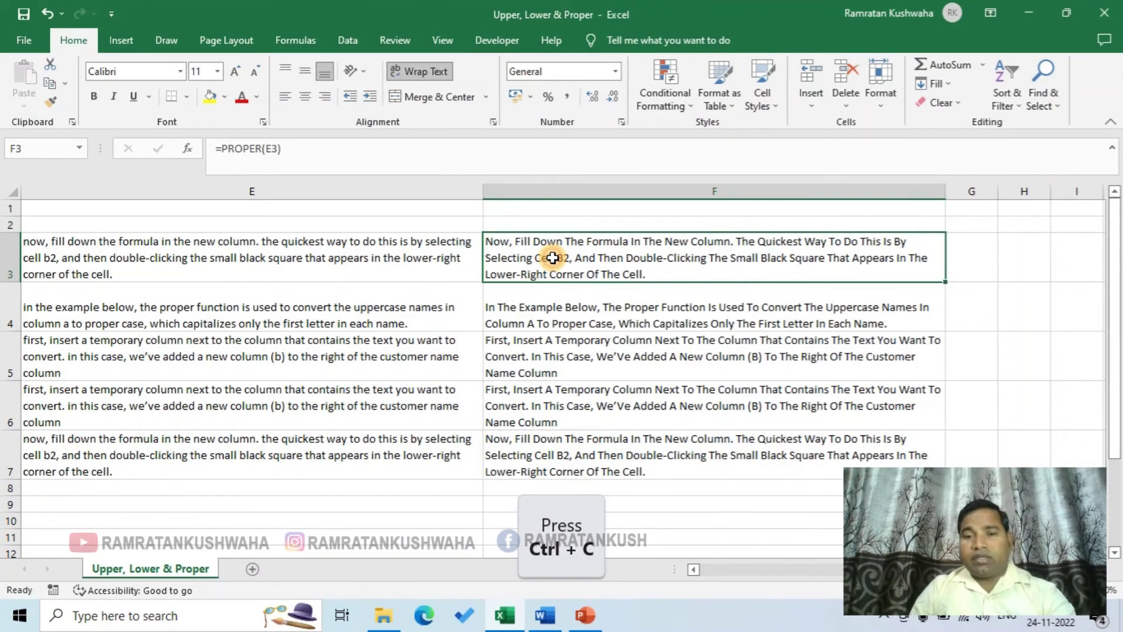
{"action": "key", "text": "ctrl+c"}
{"action": "left_click", "coordinate": [595, 501]}
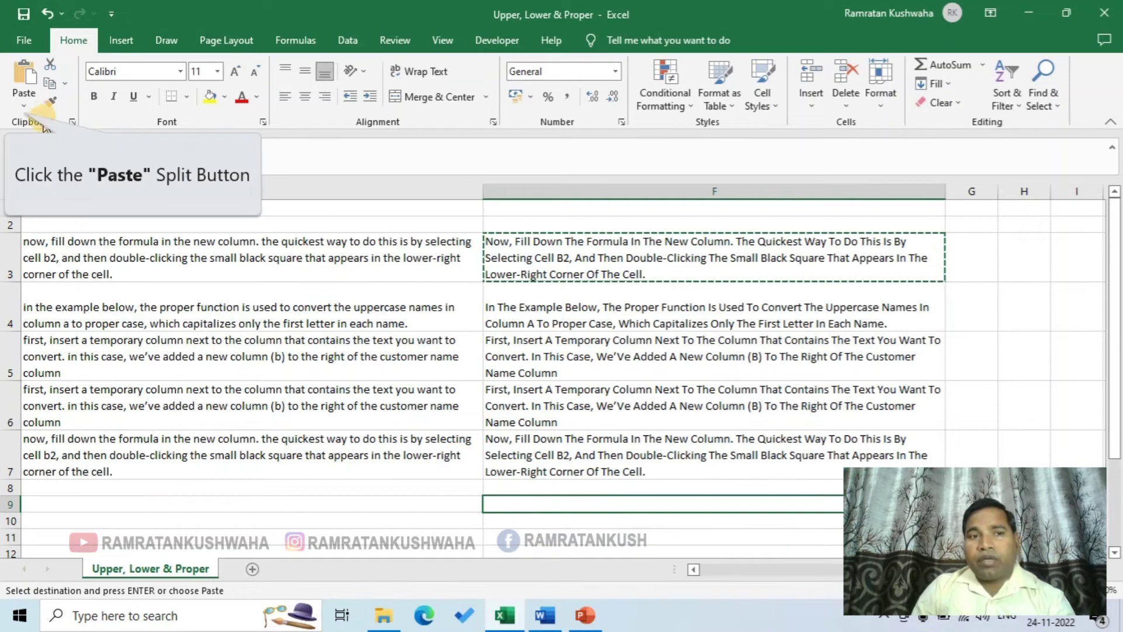
{"action": "left_click", "coordinate": [21, 107]}
{"action": "left_click", "coordinate": [23, 216]}
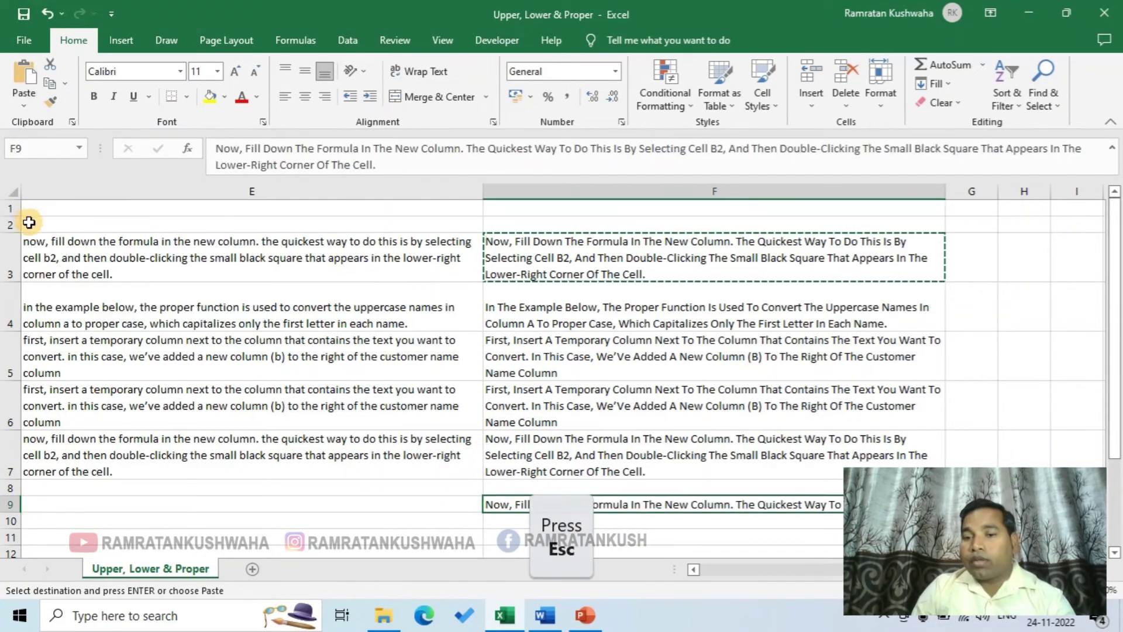
{"action": "key", "text": "Escape"}
{"action": "key", "text": "Delete"}
Step: Replace the UPPER, LOWER and PROPER formulas in D3:F7 with static text by pasting the copied range over itself as values
{"action": "left_click", "coordinate": [644, 251]}
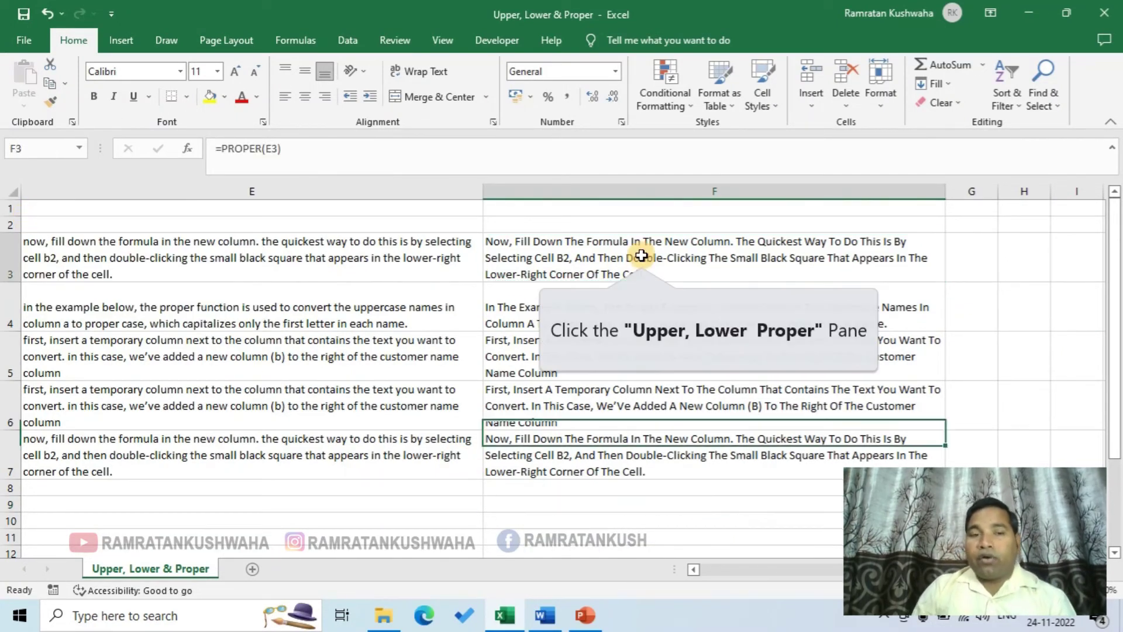
{"action": "key", "text": "shift+Down"}
{"action": "key", "text": "shift+Down"}
{"action": "key", "text": "shift+Down"}
{"action": "key", "text": "shift+Down"}
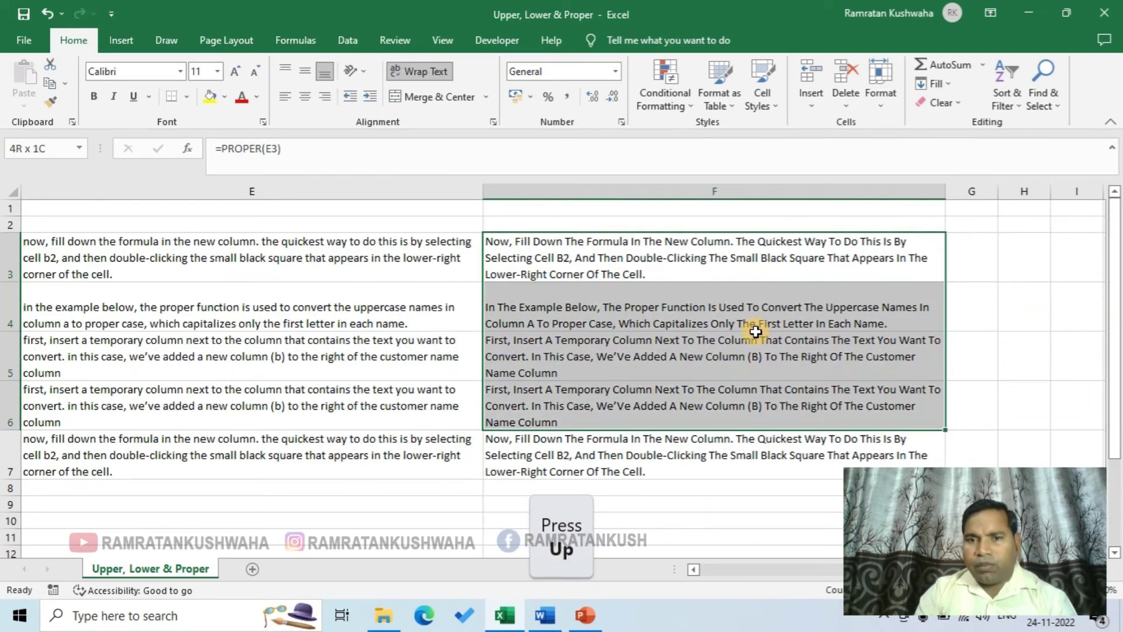
{"action": "key", "text": "Up"}
{"action": "key", "text": "Down"}
{"action": "key", "text": "Left"}
{"action": "key", "text": "Left"}
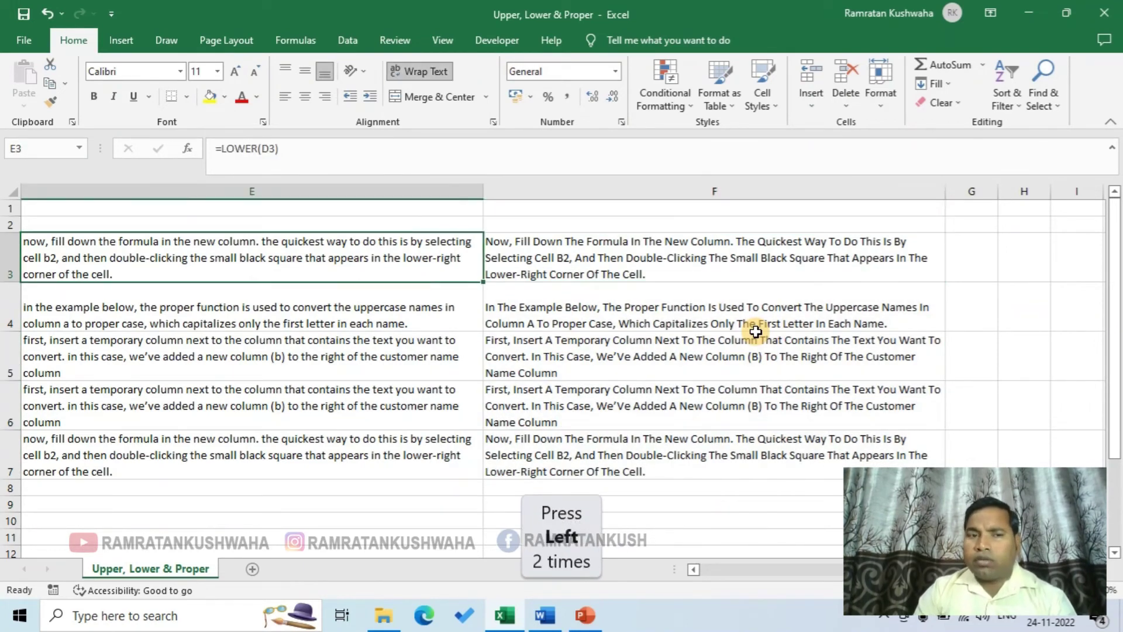
{"action": "key", "text": "ctrl+shift+Down"}
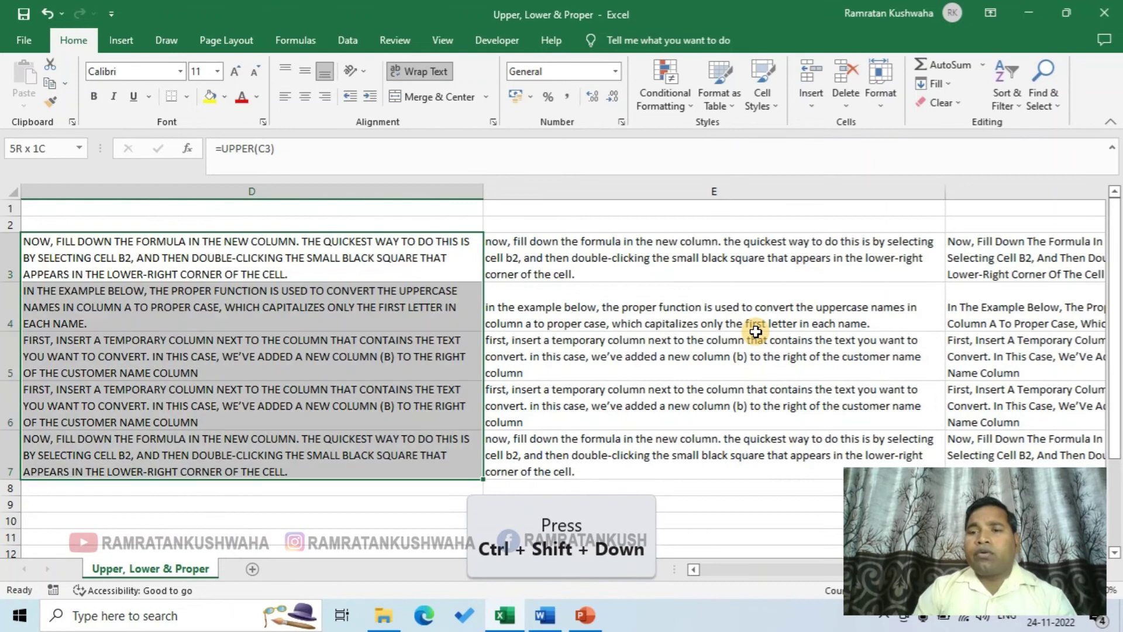
{"action": "key", "text": "ctrl+shift+Right"}
{"action": "key", "text": "ctrl+c"}
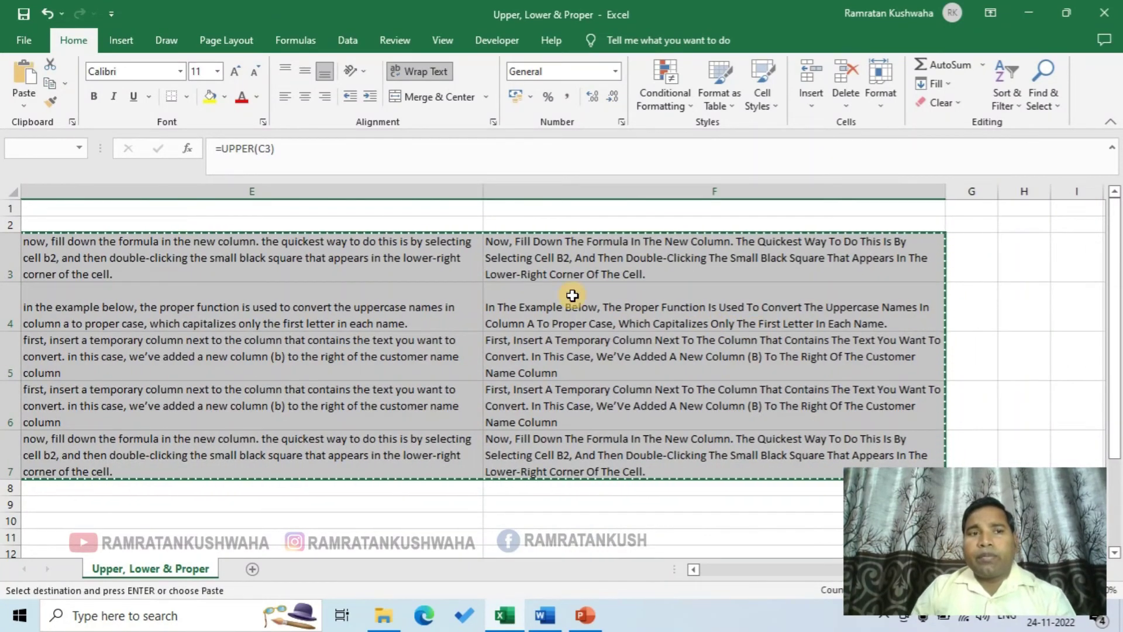
{"action": "left_click", "coordinate": [24, 104]}
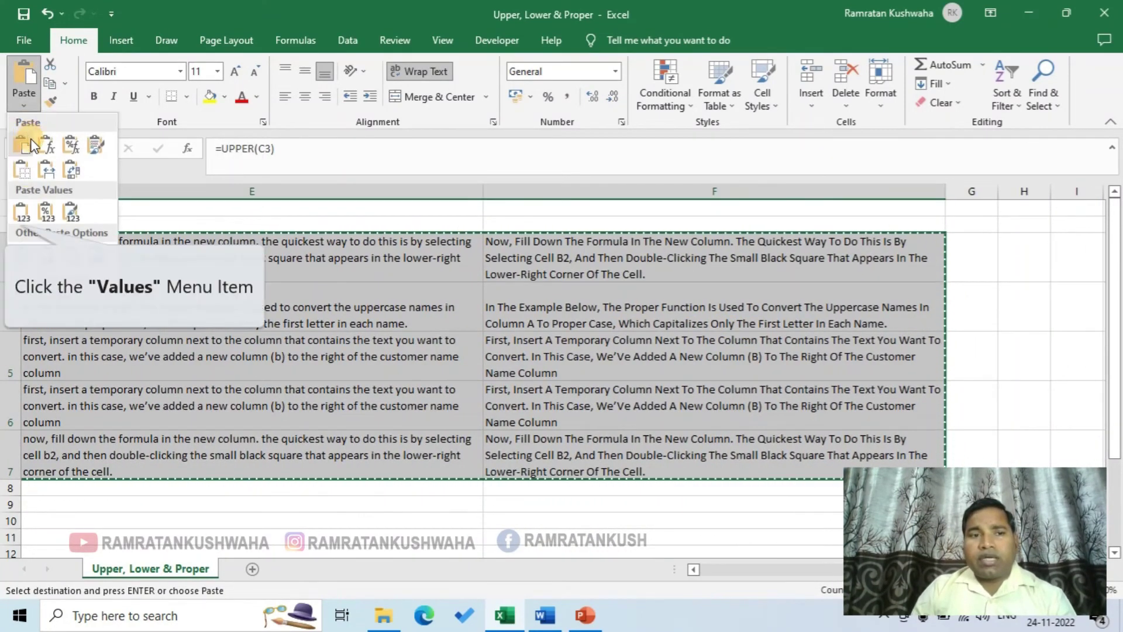
{"action": "left_click", "coordinate": [24, 211]}
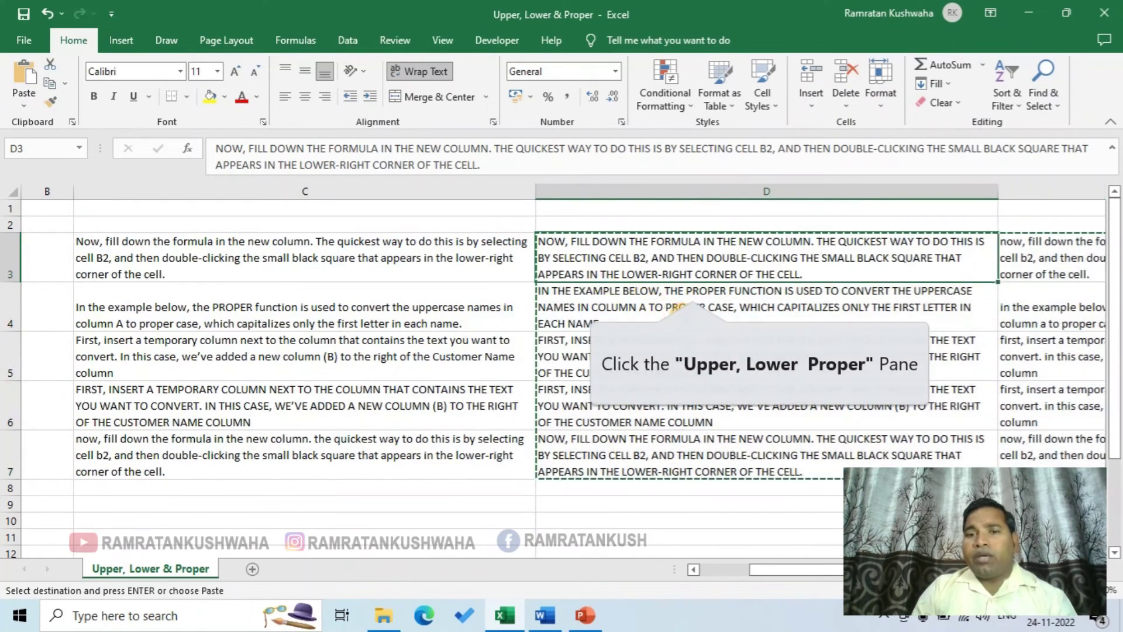
Step: Check the contents of D4:F4, D3 and E3 for plain text in place of formulas
{"action": "left_click", "coordinate": [690, 286]}
{"action": "key", "text": "Right"}
{"action": "key", "text": "Right"}
{"action": "key", "text": "Left"}
{"action": "key", "text": "Left"}
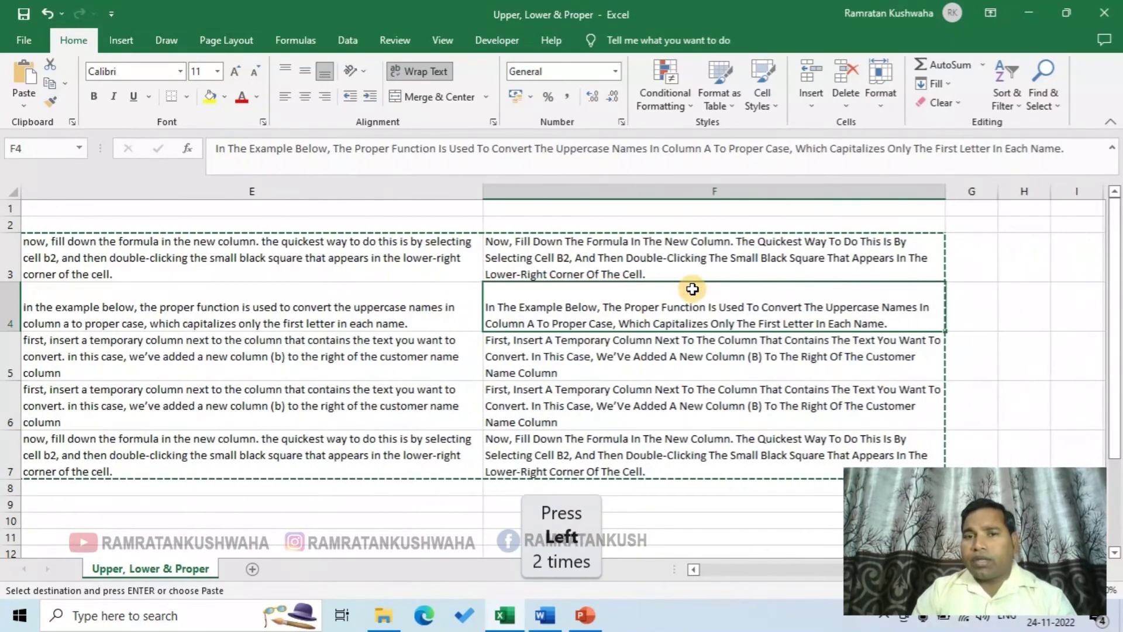
{"action": "key", "text": "Up"}
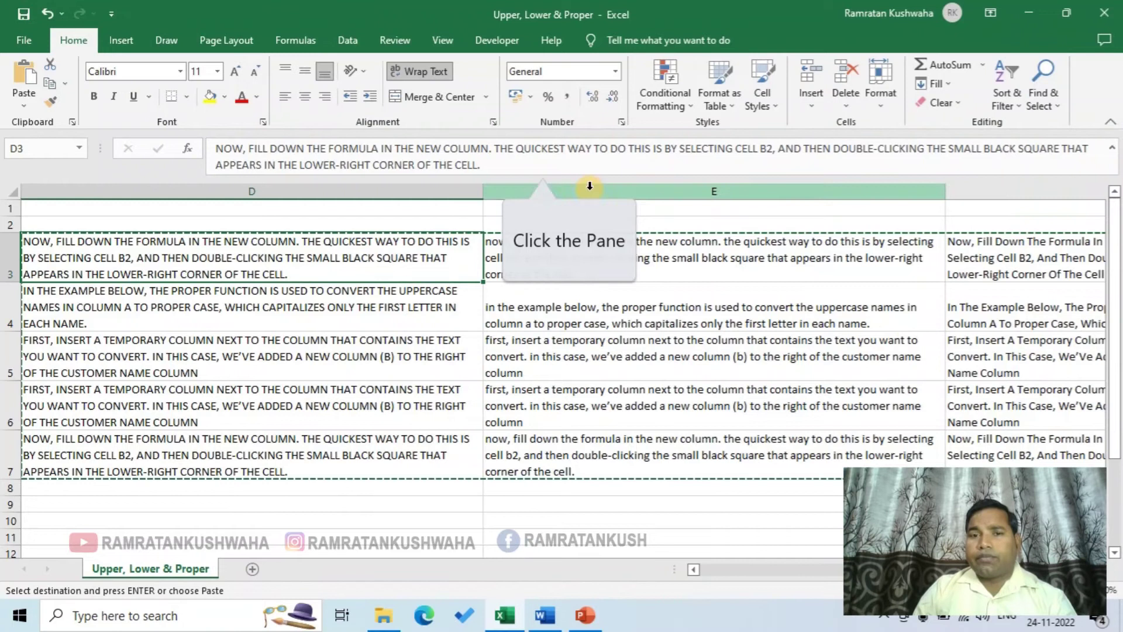
{"action": "left_click", "coordinate": [554, 251]}
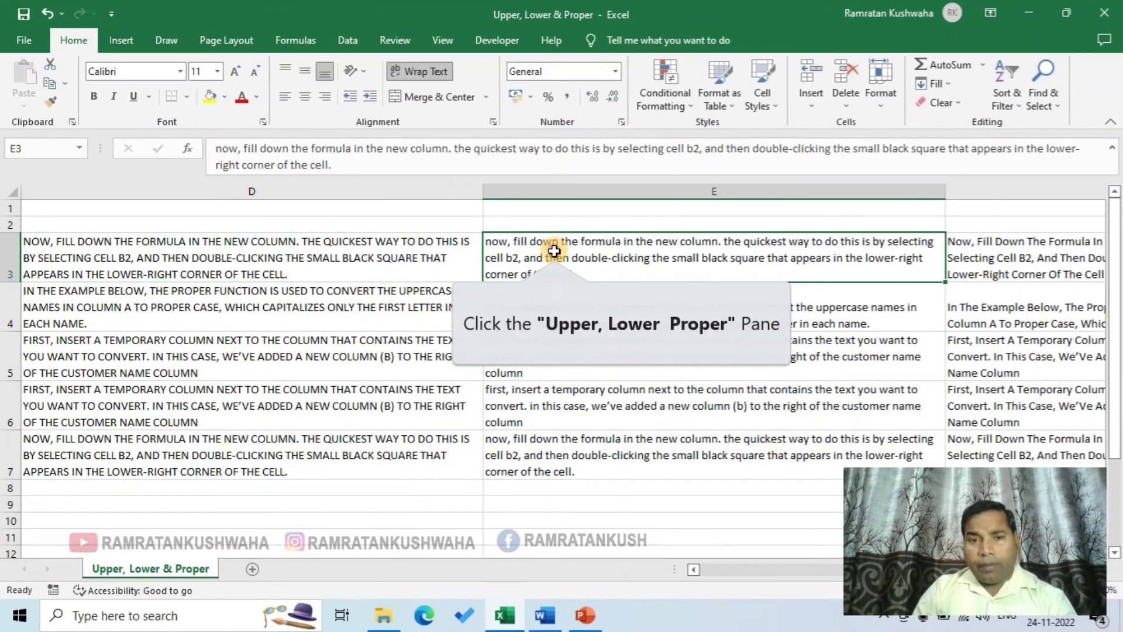
Step: Copy the static uppercase text in cell D3 and paste it into empty cell D11
{"action": "left_click", "coordinate": [321, 253]}
{"action": "key", "text": "ctrl+c"}
{"action": "left_click", "coordinate": [320, 541]}
{"action": "key", "text": "ctrl+v"}
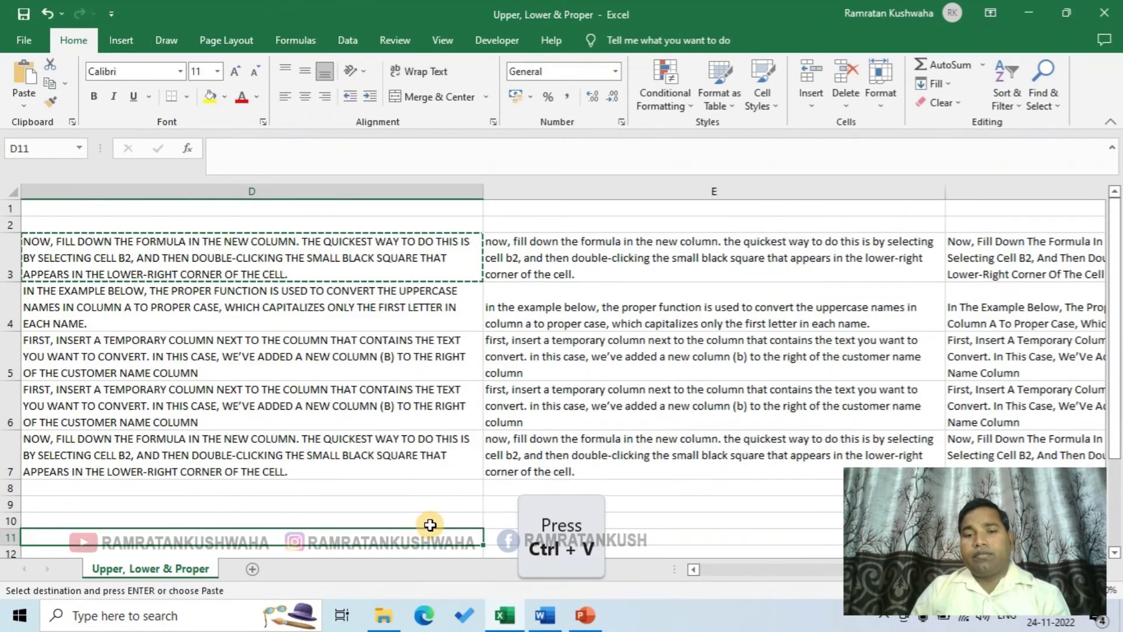
{"action": "scroll", "coordinate": [409, 456], "scroll_direction": "down", "scroll_amount": 5}
{"action": "scroll", "coordinate": [407, 458], "scroll_direction": "up", "scroll_amount": 4}
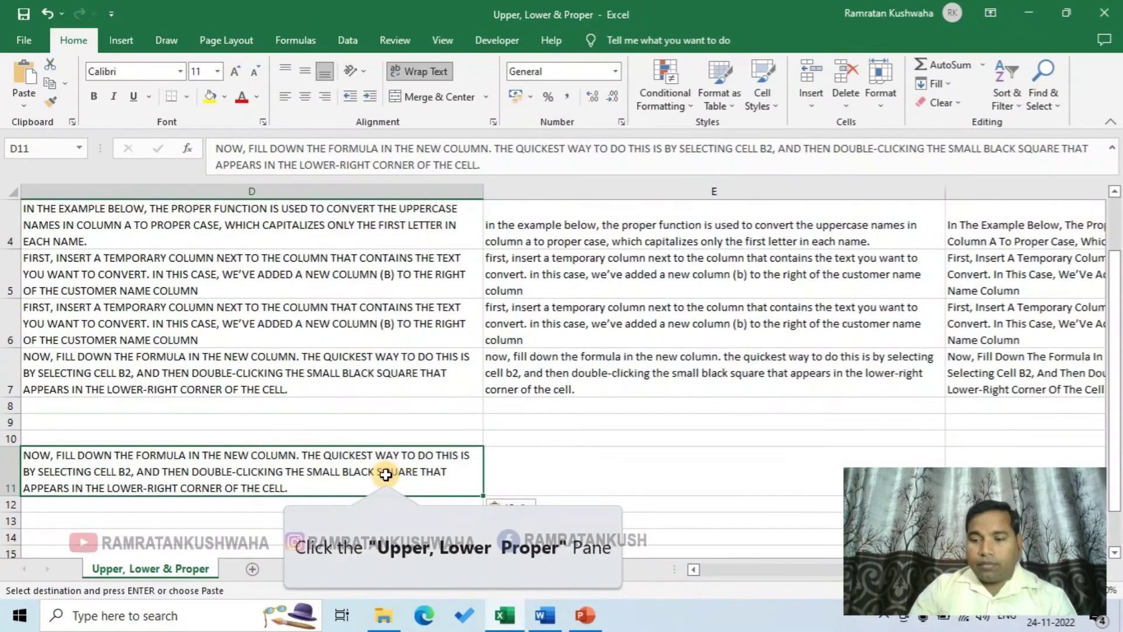
Step: Clear the pasted text from cell D11 and go back to cell D1
{"action": "key", "text": "Delete"}
{"action": "key", "text": "Up"}
{"action": "key", "text": "Up"}
{"action": "key", "text": "Up"}
{"action": "key", "text": "Up"}
{"action": "key", "text": "Up"}
{"action": "key", "text": "Up"}
{"action": "key", "text": "Up"}
{"action": "key", "text": "Up"}
{"action": "key", "text": "Up"}
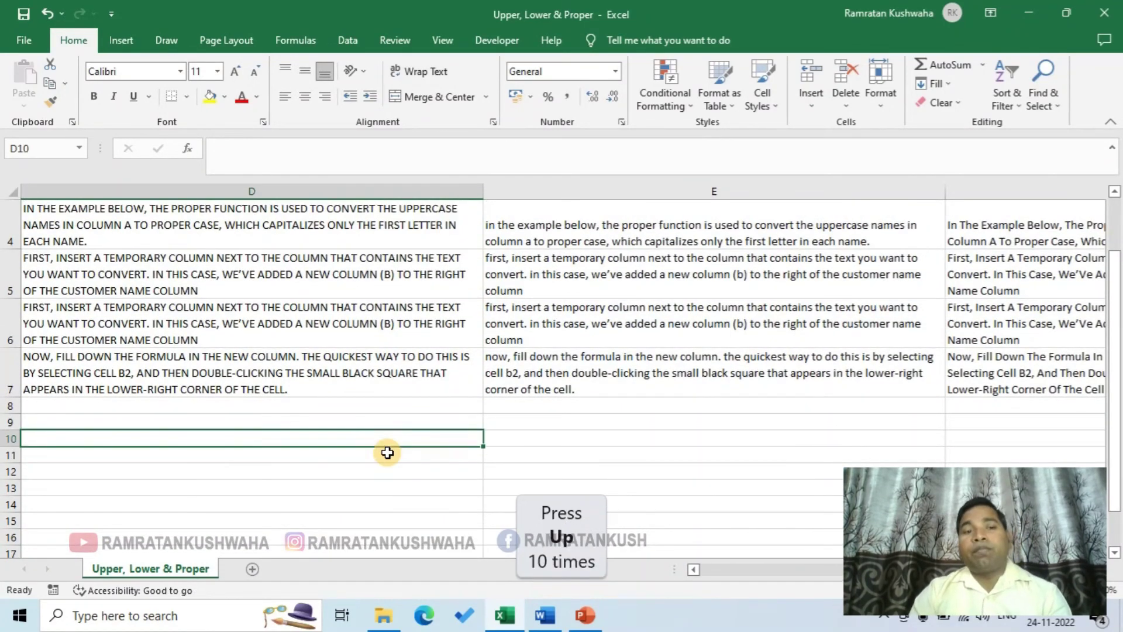
{"action": "key", "text": "Up"}
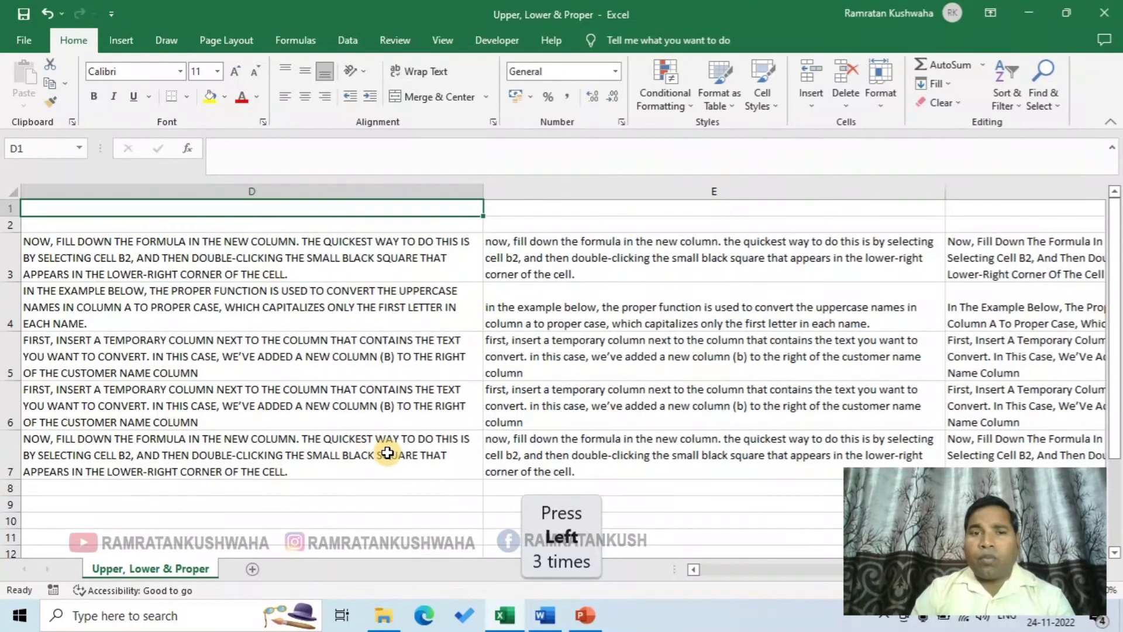
Step: Compare the original text in column C with the uppercase text in column D
{"action": "key", "text": "Left"}
{"action": "key", "text": "Left"}
{"action": "key", "text": "Right"}
{"action": "key", "text": "Right"}
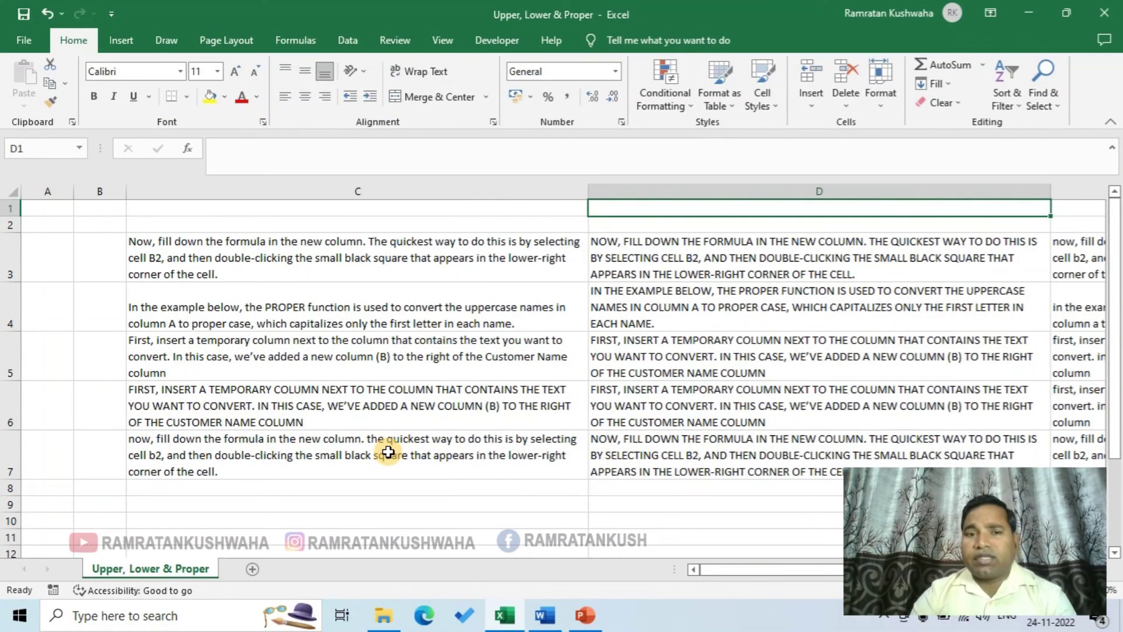
{"action": "key", "text": "Down"}
{"action": "key", "text": "Down"}
{"action": "key", "text": "Down"}
{"action": "key", "text": "Down"}
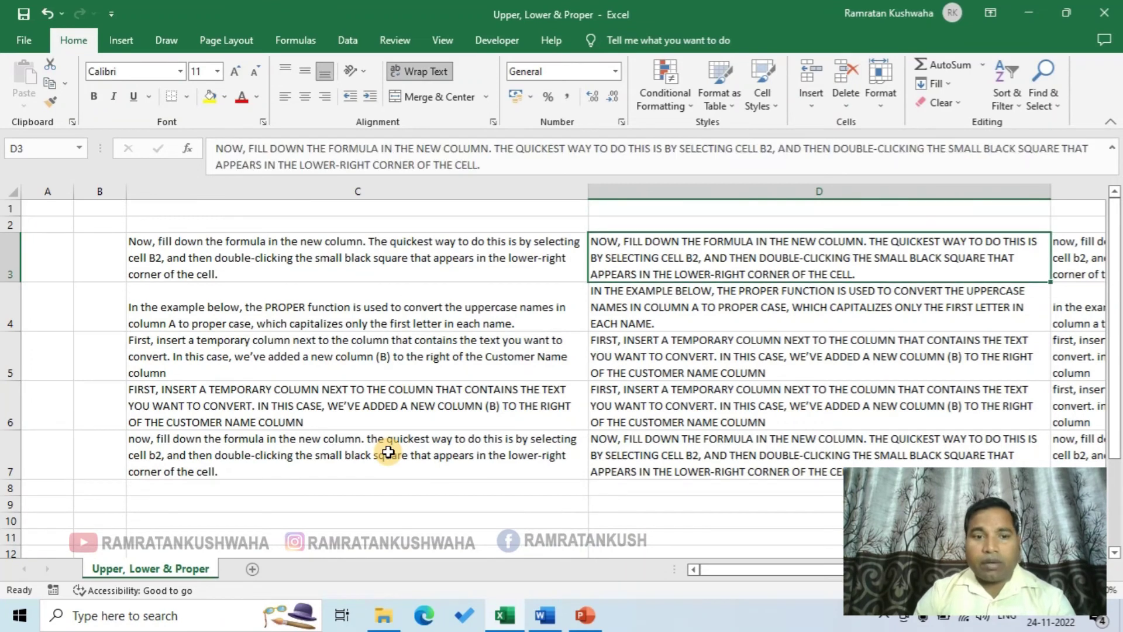
{"action": "key", "text": "Down"}
{"action": "key", "text": "Left"}
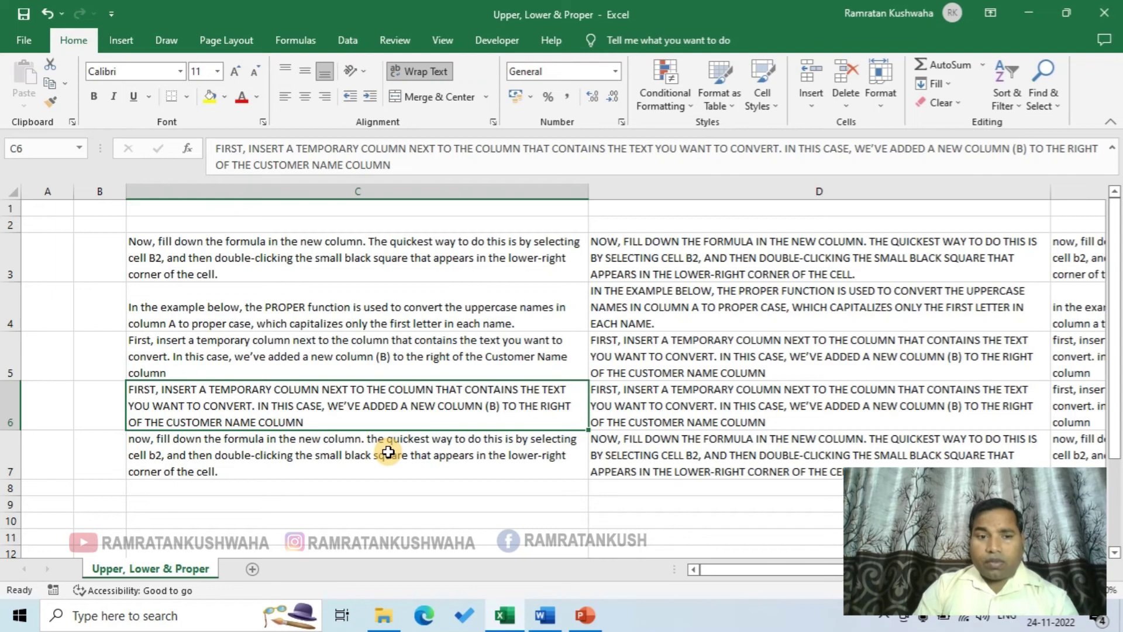
{"action": "key", "text": "Right"}
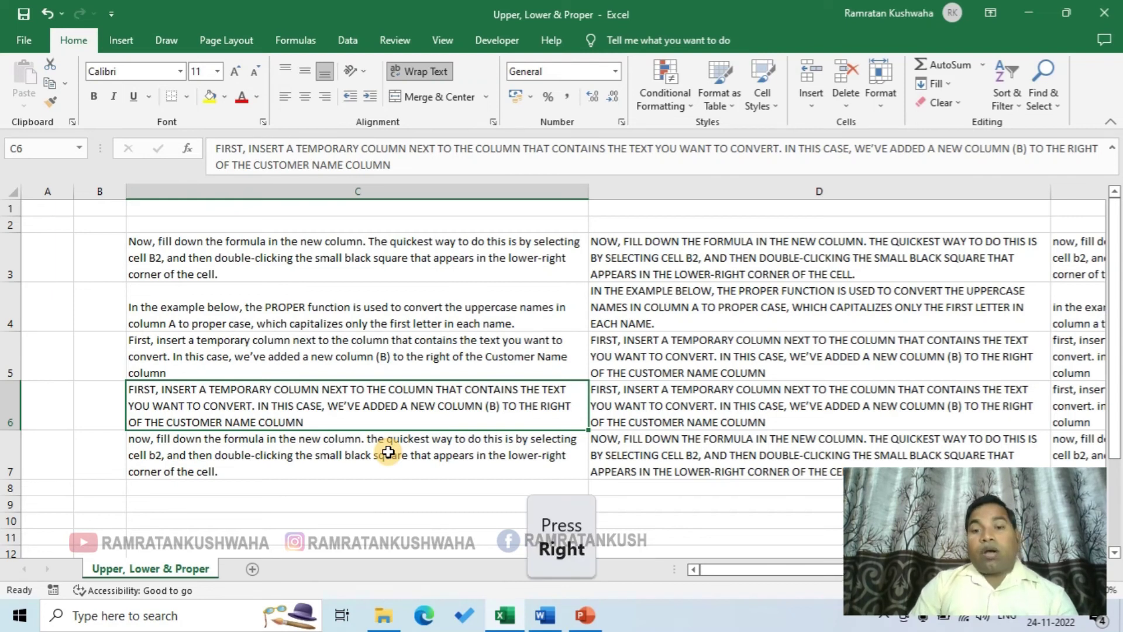
Step: Review the row 5 text from column C through its proper-case version in column F
{"action": "key", "text": "Up"}
{"action": "key", "text": "Right"}
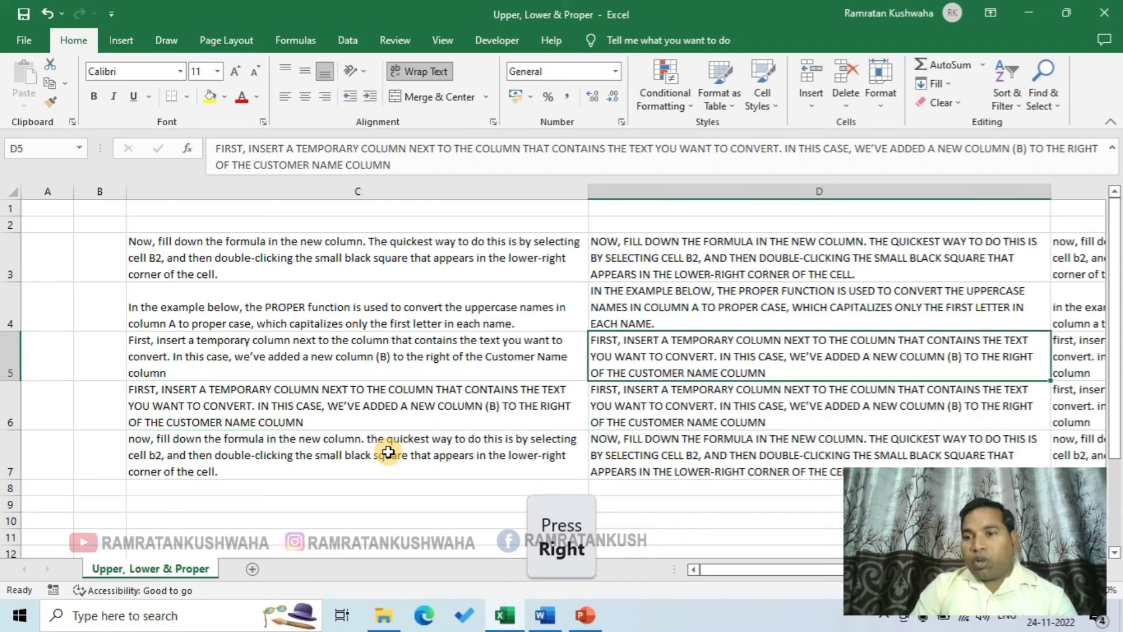
{"action": "key", "text": "Left"}
{"action": "key", "text": "Left"}
{"action": "key", "text": "Right"}
{"action": "key", "text": "Right"}
{"action": "key", "text": "Right"}
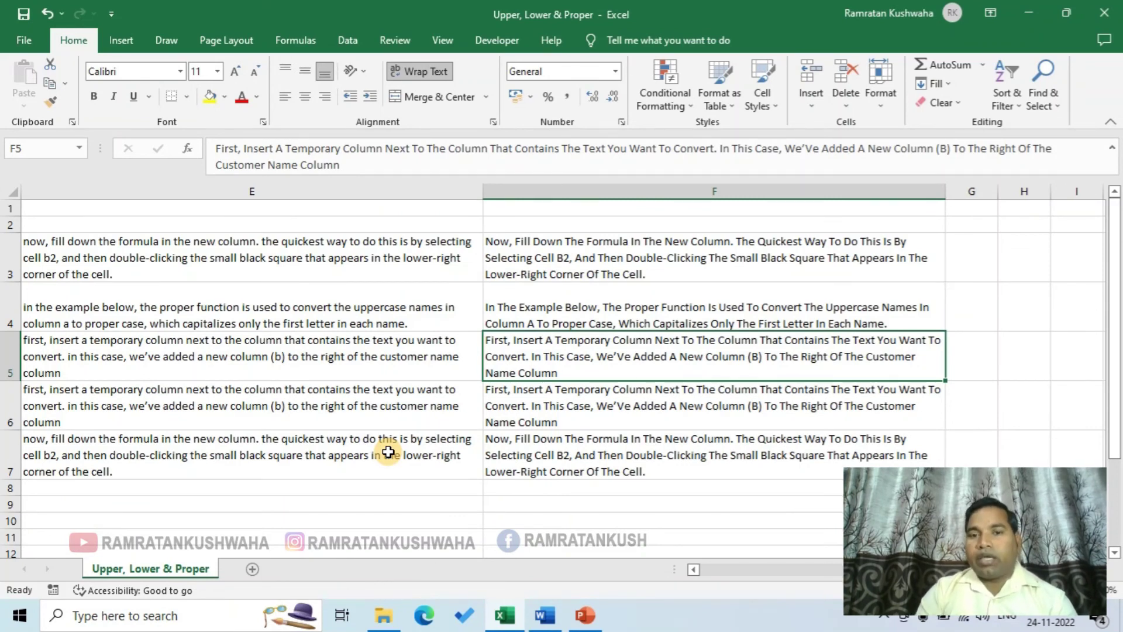
Step: Compare the uppercase, lowercase and proper-case versions of the row 4 text in columns D to F
{"action": "key", "text": "Up"}
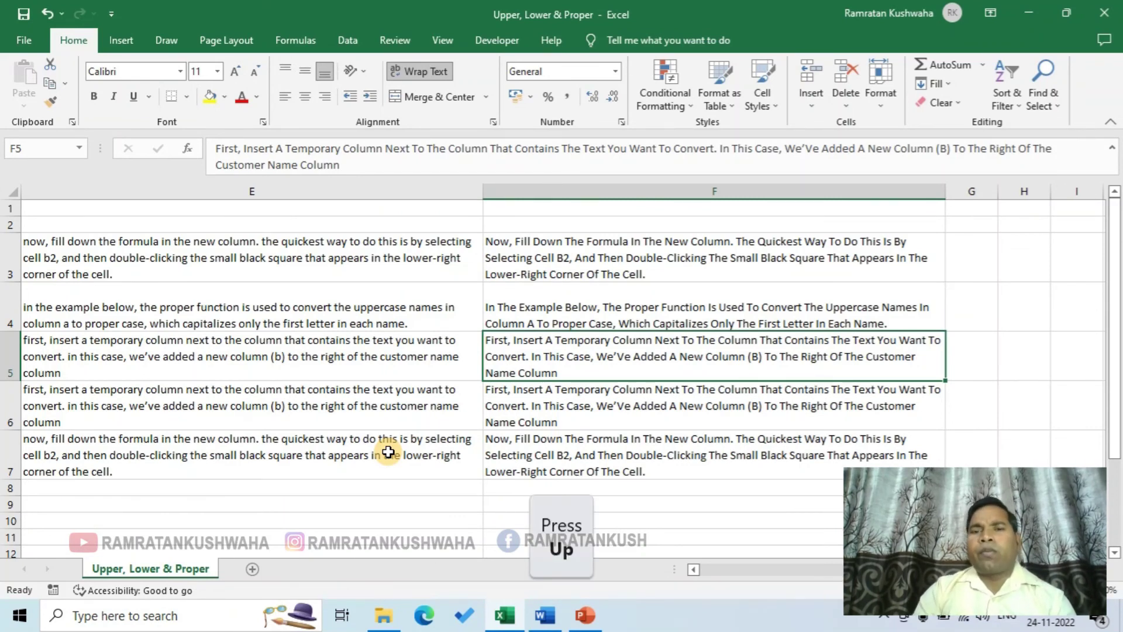
{"action": "key", "text": "Up"}
{"action": "key", "text": "Left"}
{"action": "key", "text": "Left"}
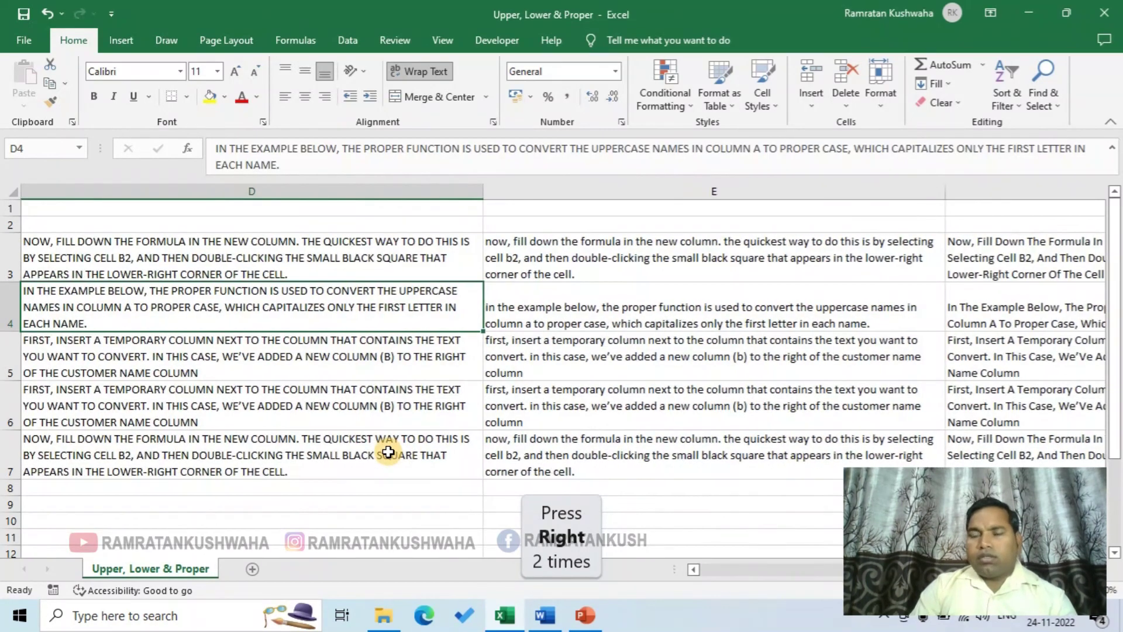
{"action": "key", "text": "Right"}
{"action": "key", "text": "Right"}
{"action": "key", "text": "Left"}
{"action": "key", "text": "Left"}
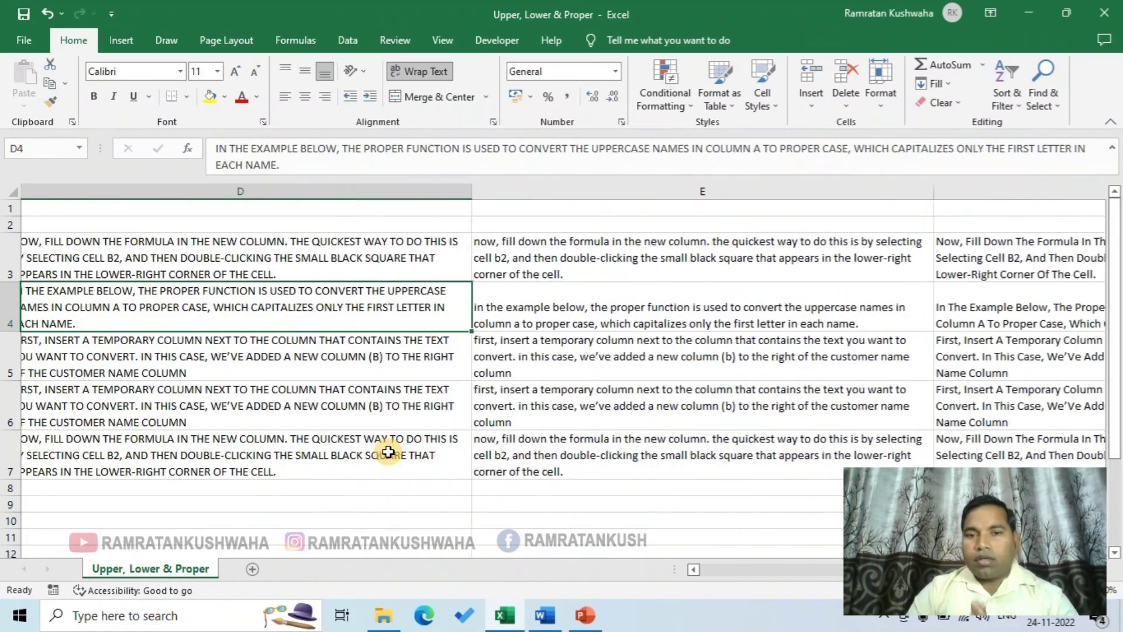